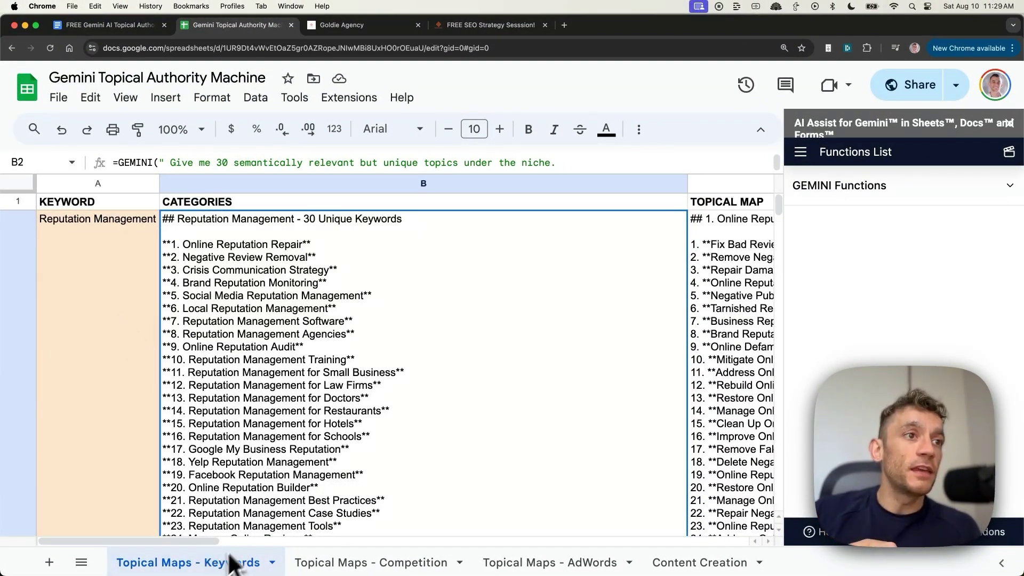
Look through the Topical Maps and Content Creation sheets of the Gemini Topical Authority Machine and its accompanying document.
left_click(398, 563)
left_click(554, 563)
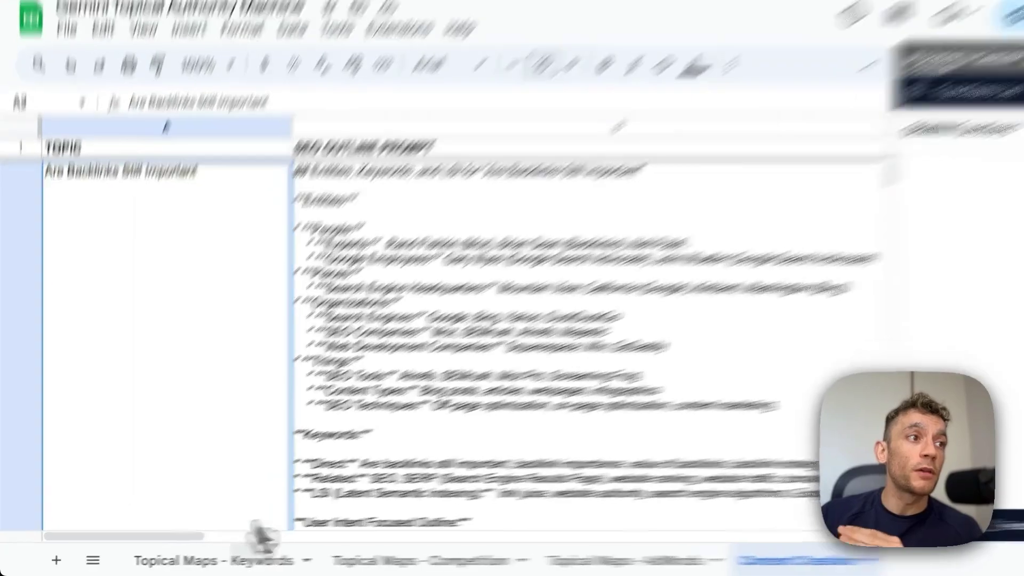
left_click(224, 562)
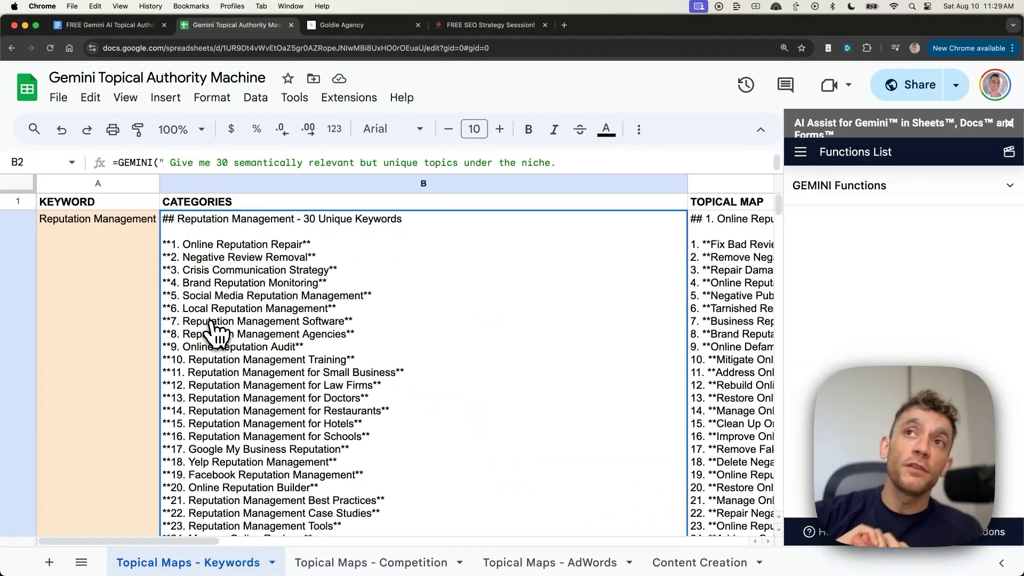
left_click(110, 25)
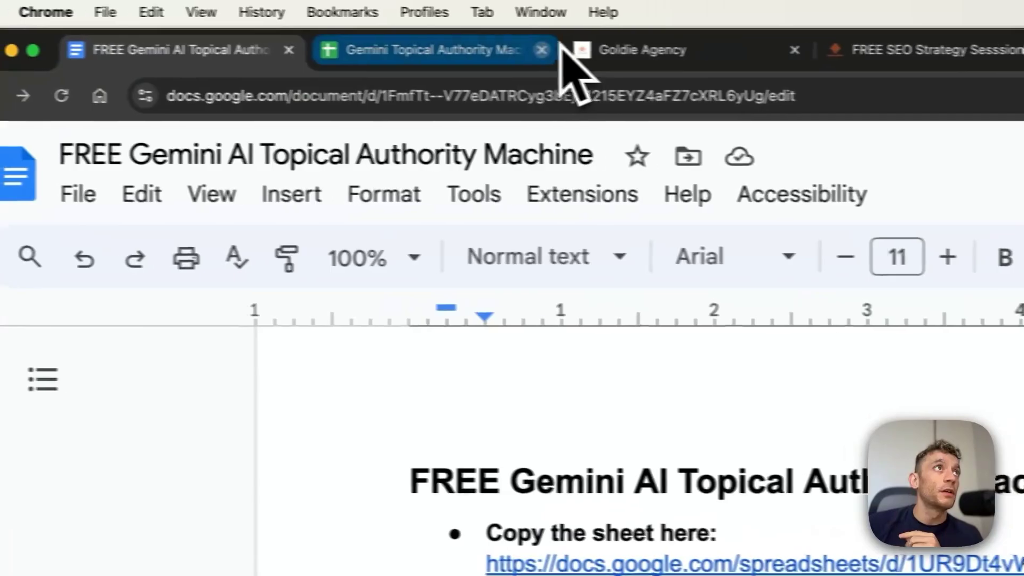
left_click(234, 25)
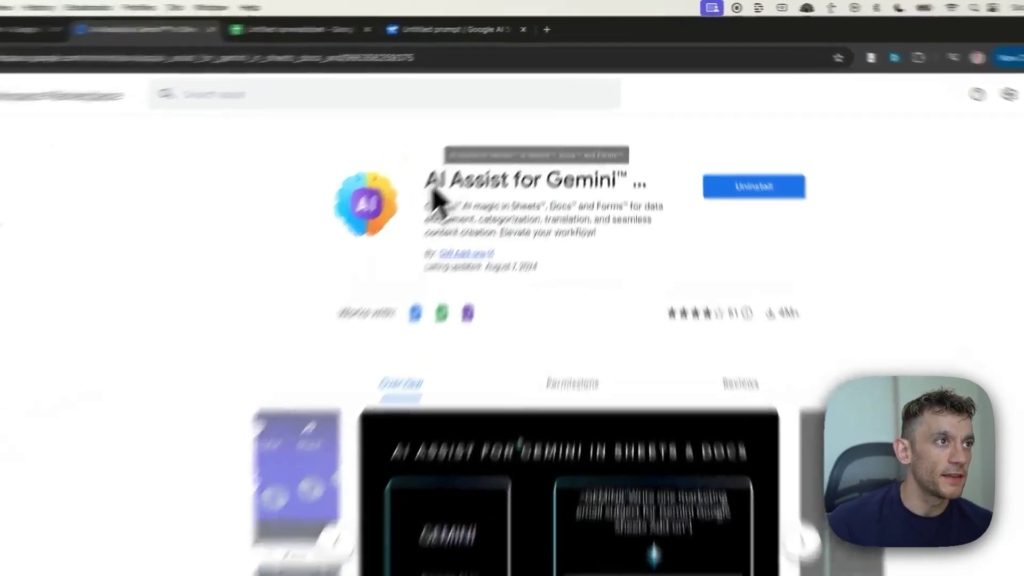
Review the AI Assist for Gemini marketplace listing and open the add-on's API key settings in the untitled spreadsheet.
left_click_drag(463, 147, 678, 141)
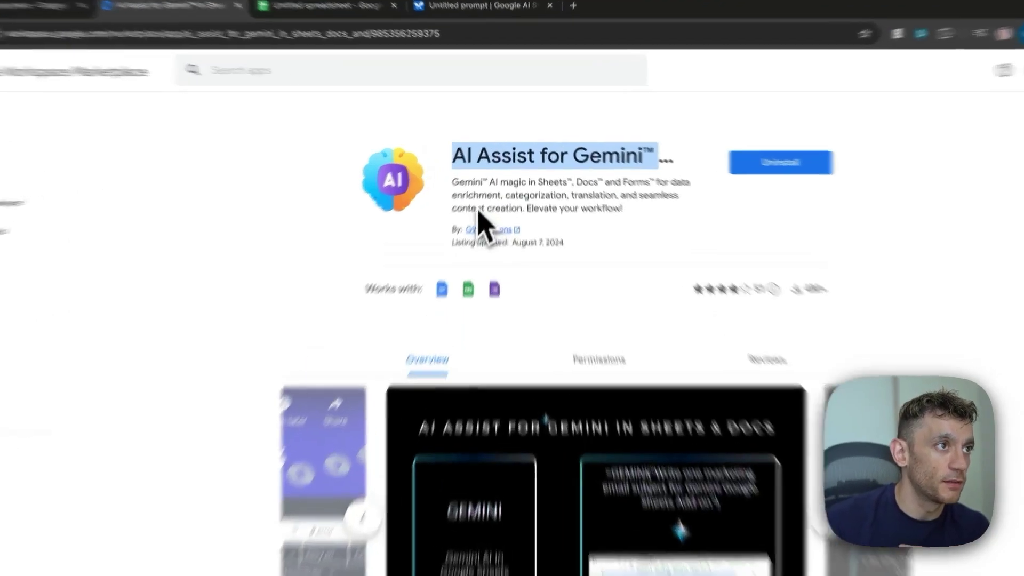
left_click(452, 197)
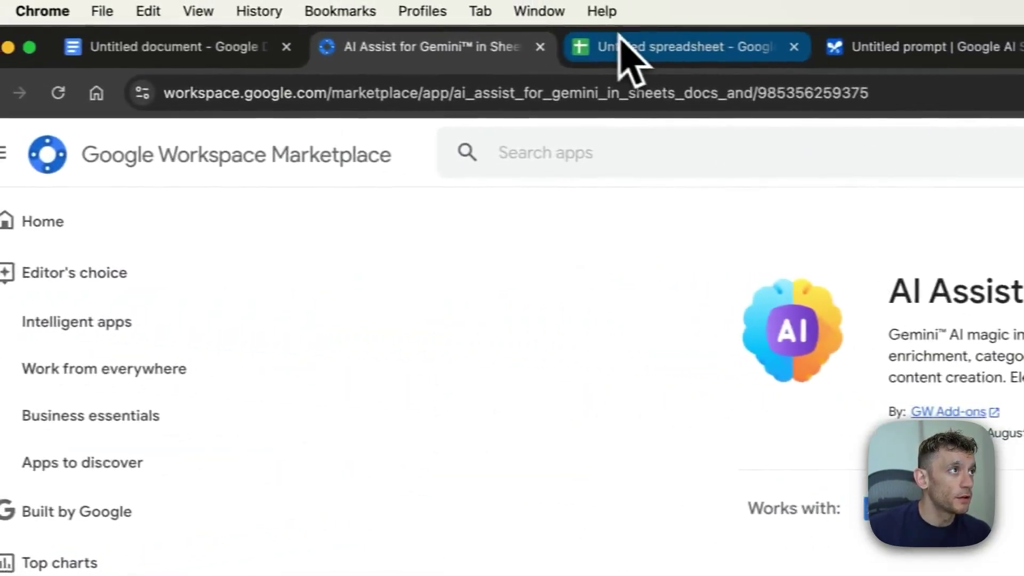
left_click(624, 45)
left_click(515, 447)
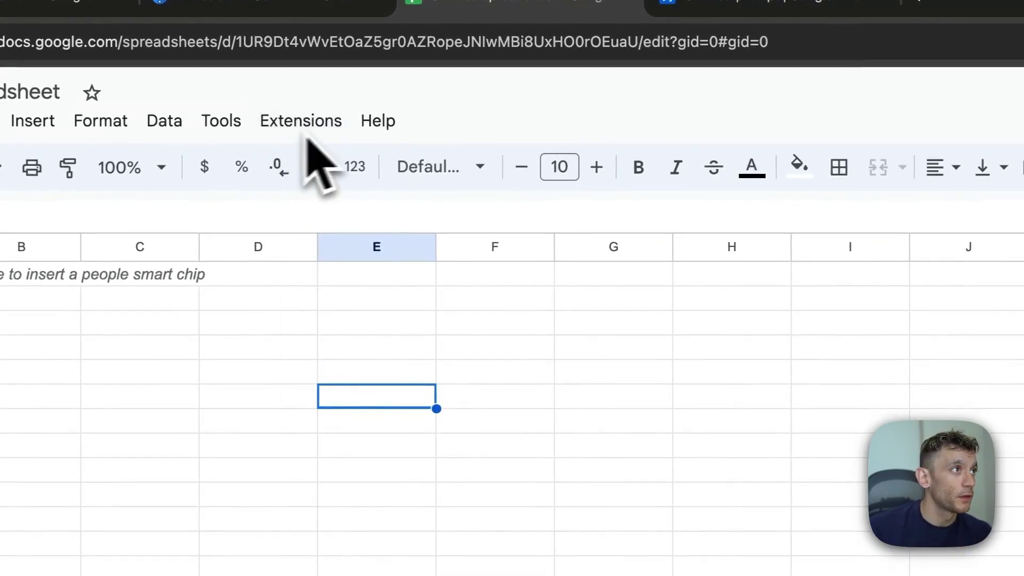
left_click(292, 123)
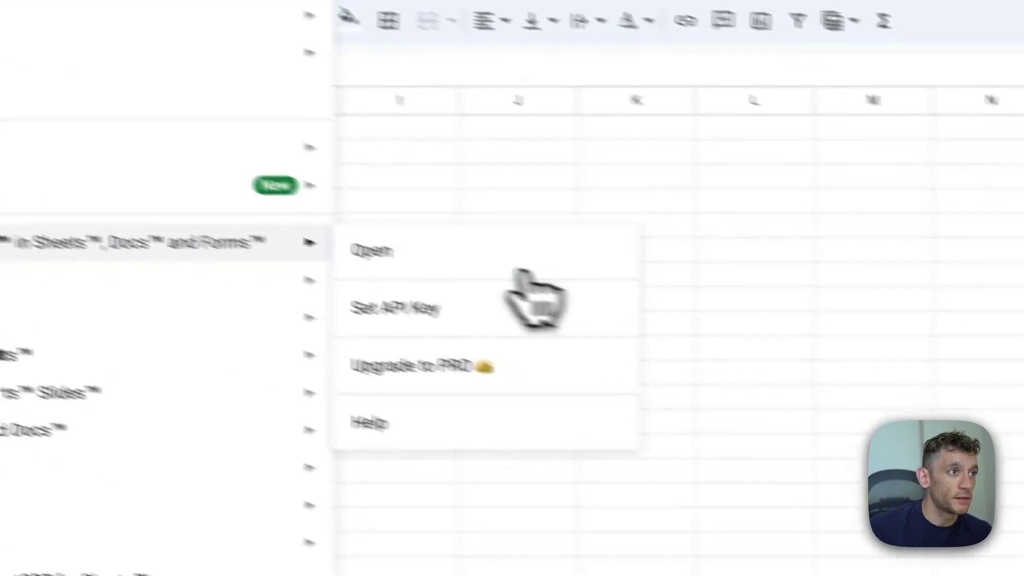
left_click(960, 451)
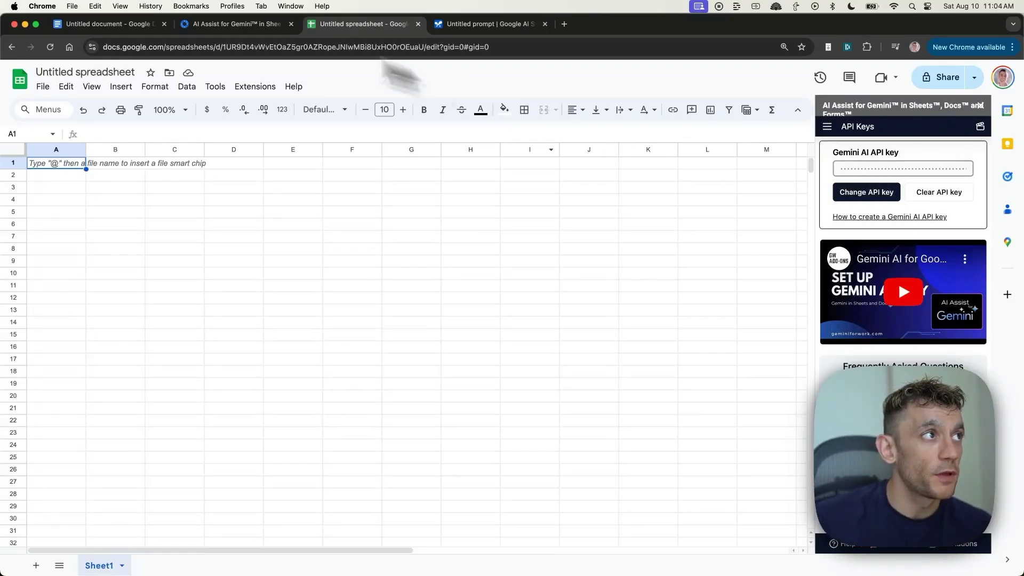
Switch to Google AI Studio and open its API keys page.
left_click(144, 26)
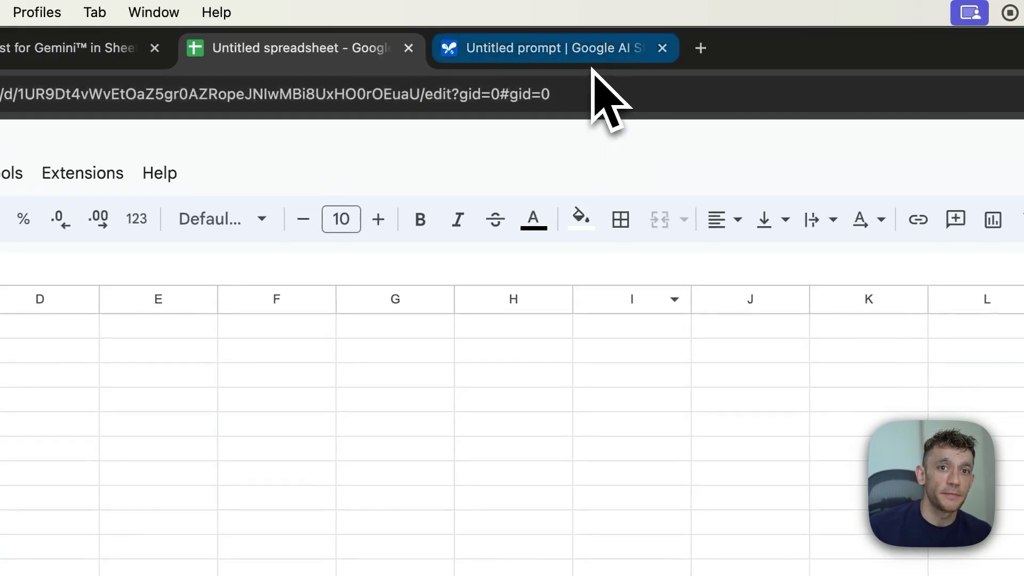
left_click(590, 57)
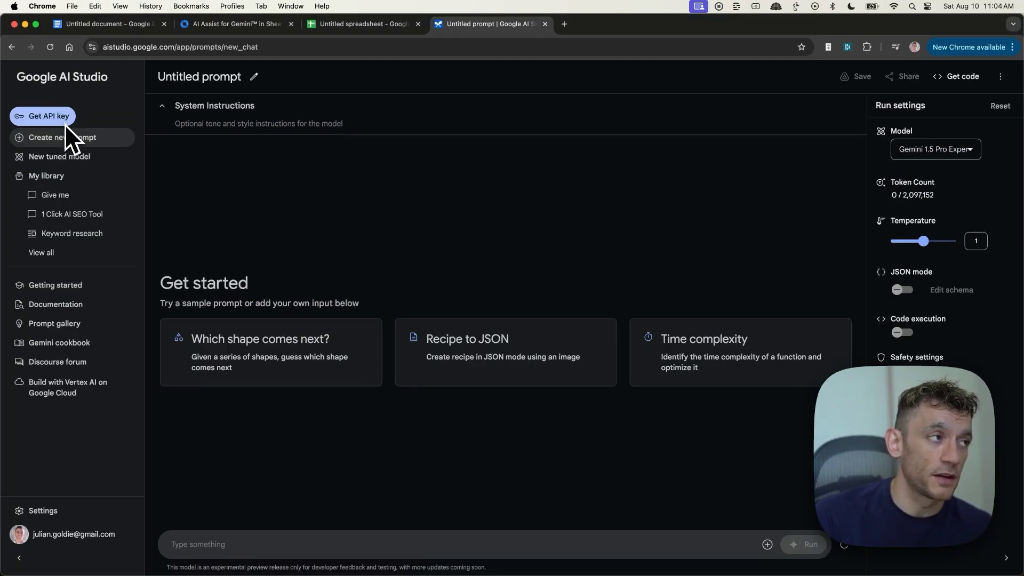
left_click(64, 120)
left_click_drag(590, 304, 692, 308)
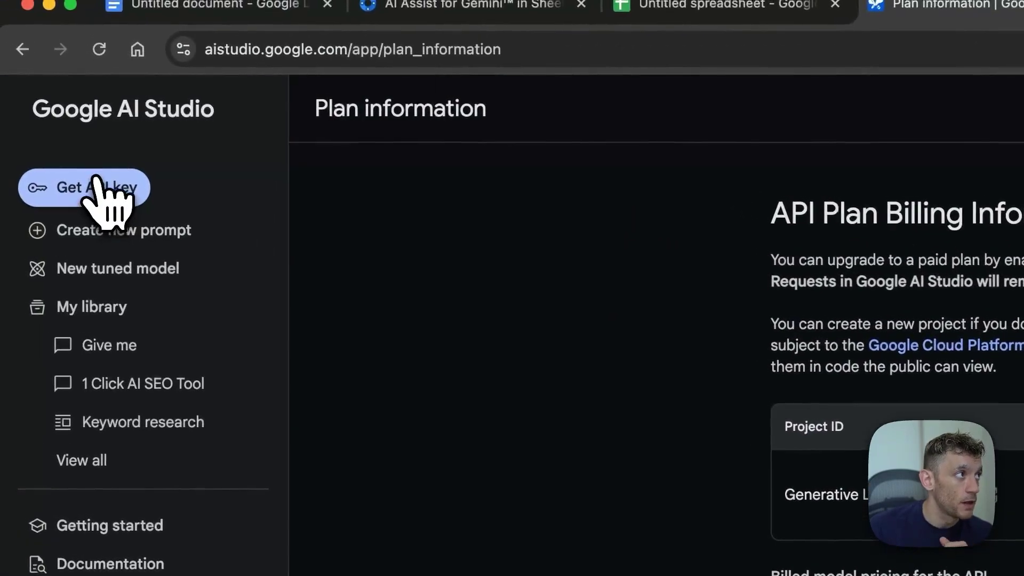
left_click(99, 184)
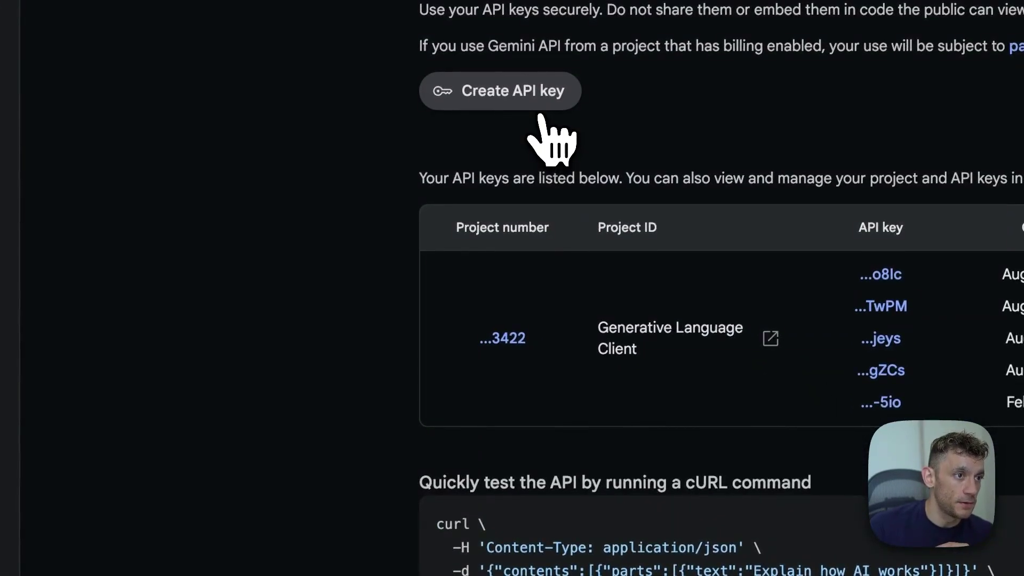
Generate an API key in the existing Generative Language Client project and select the generated key.
left_click(540, 104)
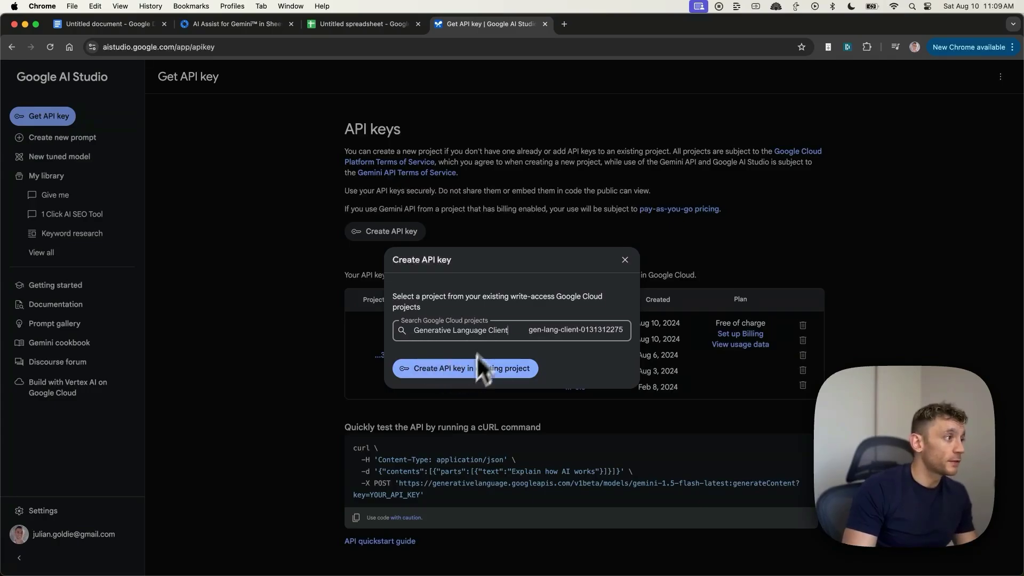
left_click(479, 365)
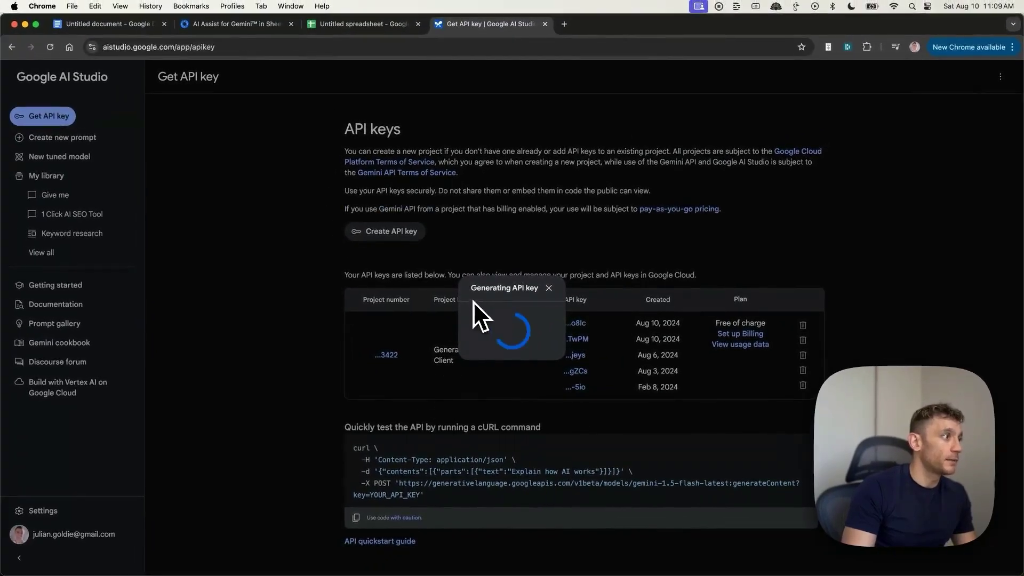
left_click(536, 346)
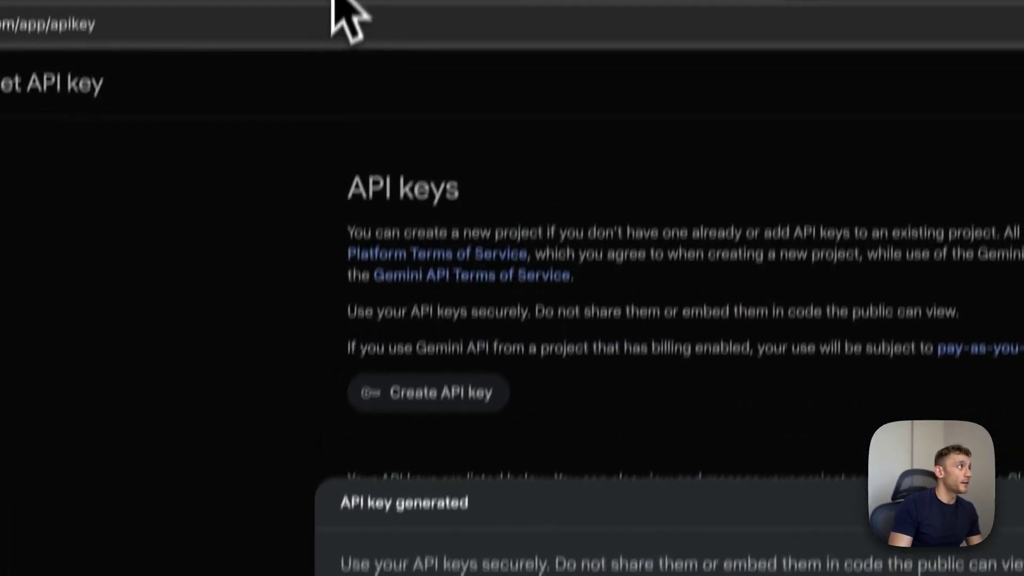
Return to the add-on's API key settings in the spreadsheet and look through its list of GEMINI functions.
left_click(355, 40)
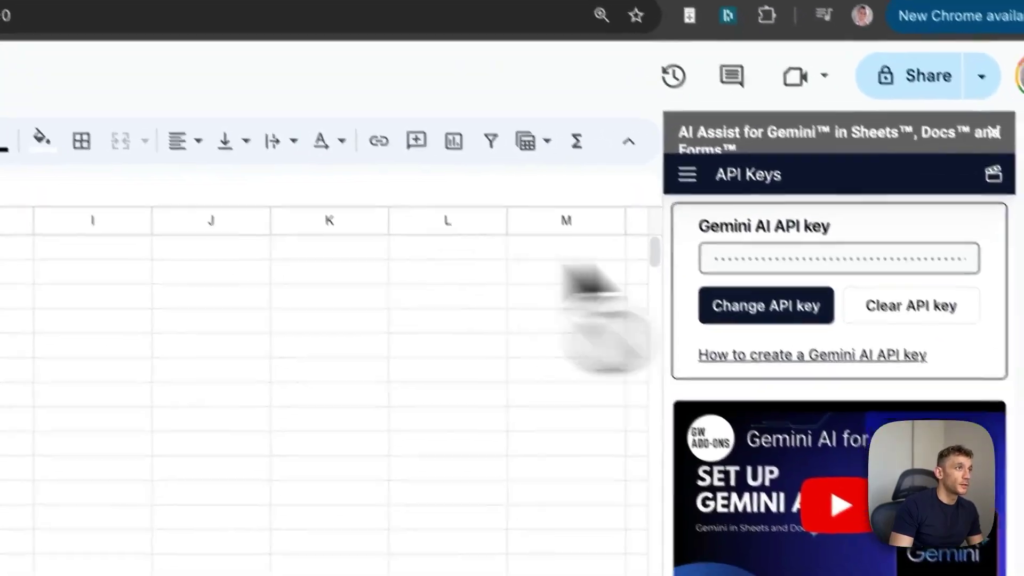
left_click(725, 238)
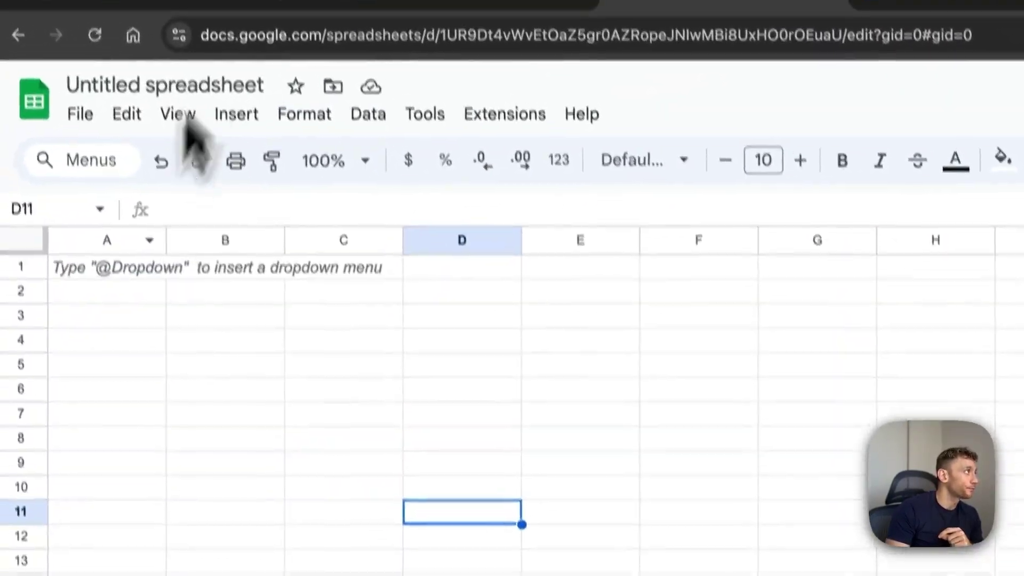
left_click(135, 281)
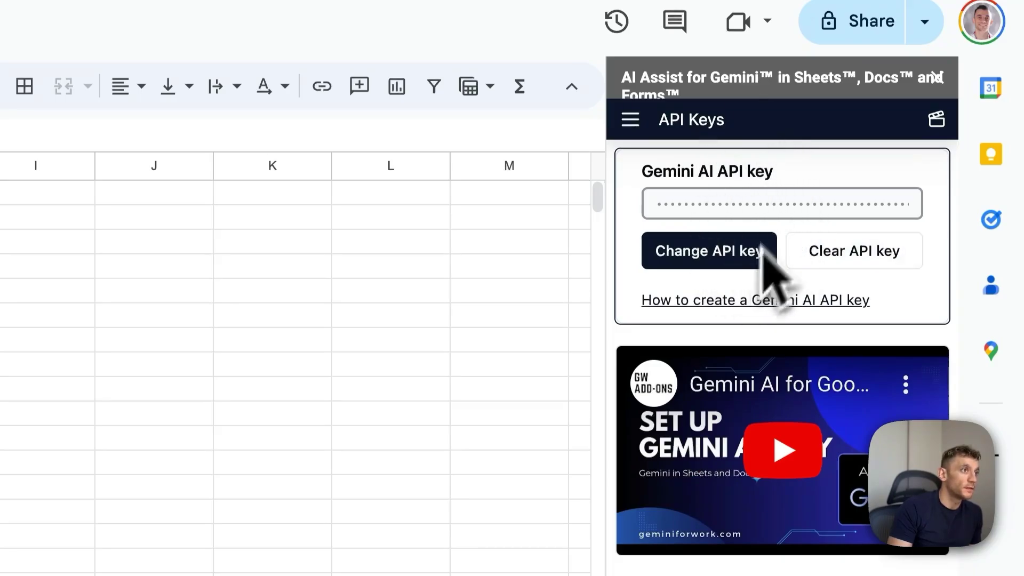
left_click(635, 119)
left_click(712, 214)
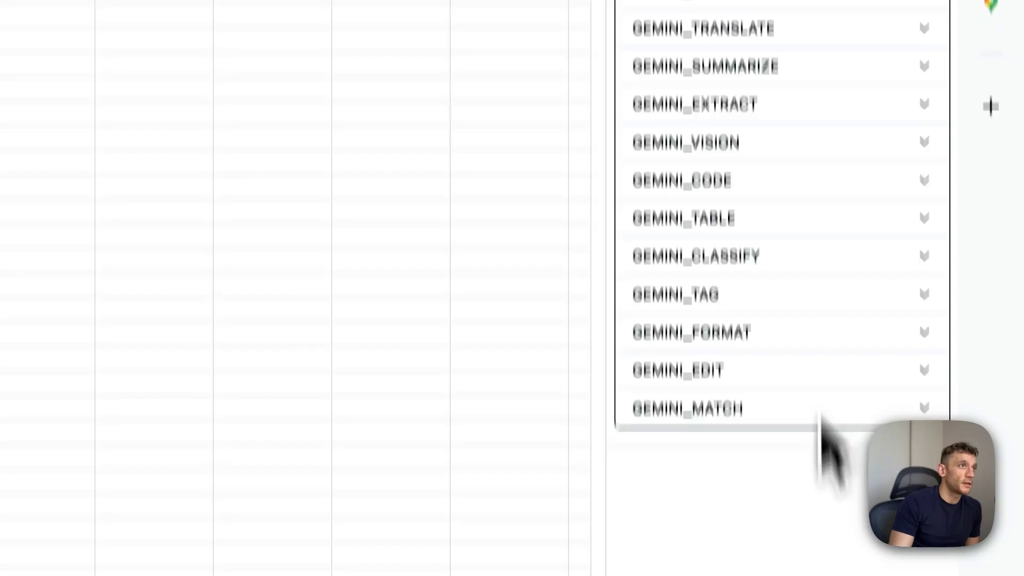
left_click(885, 188)
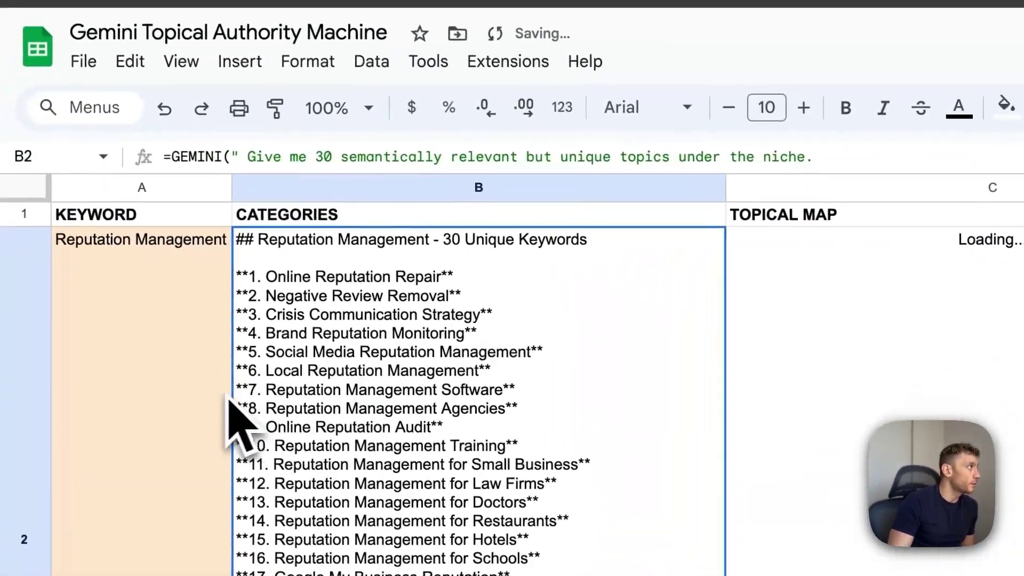
Examine the GEMINI prompt formula in the Categories cell B2, including its reference to keyword cell A2.
left_click(227, 401)
left_click(361, 295)
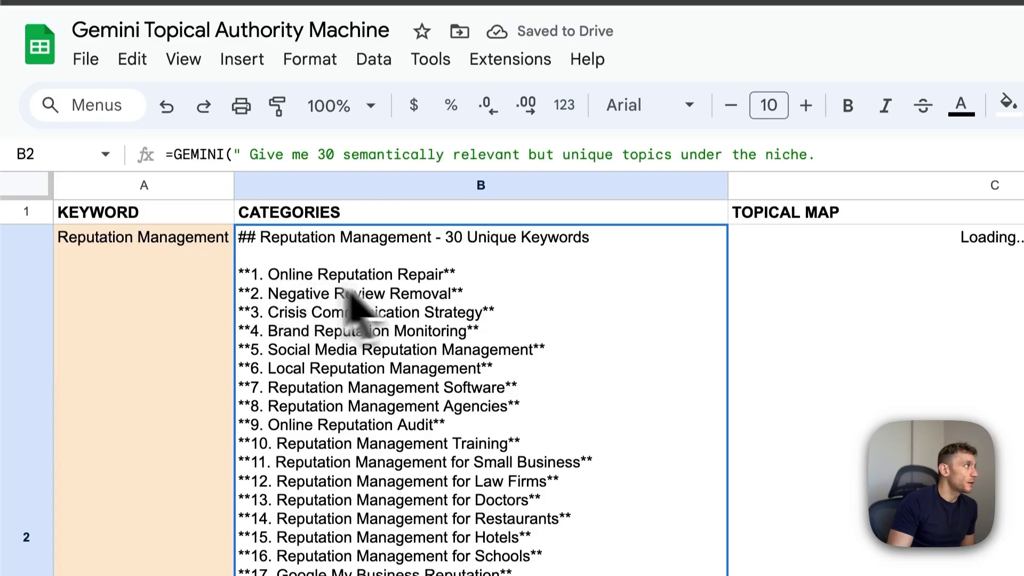
double_click(425, 368)
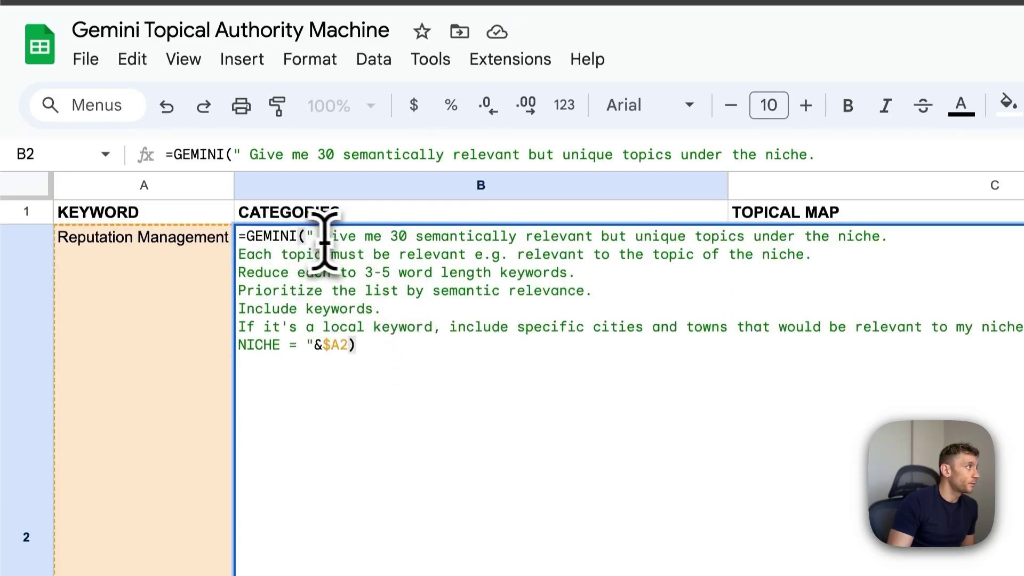
left_click_drag(421, 245, 810, 255)
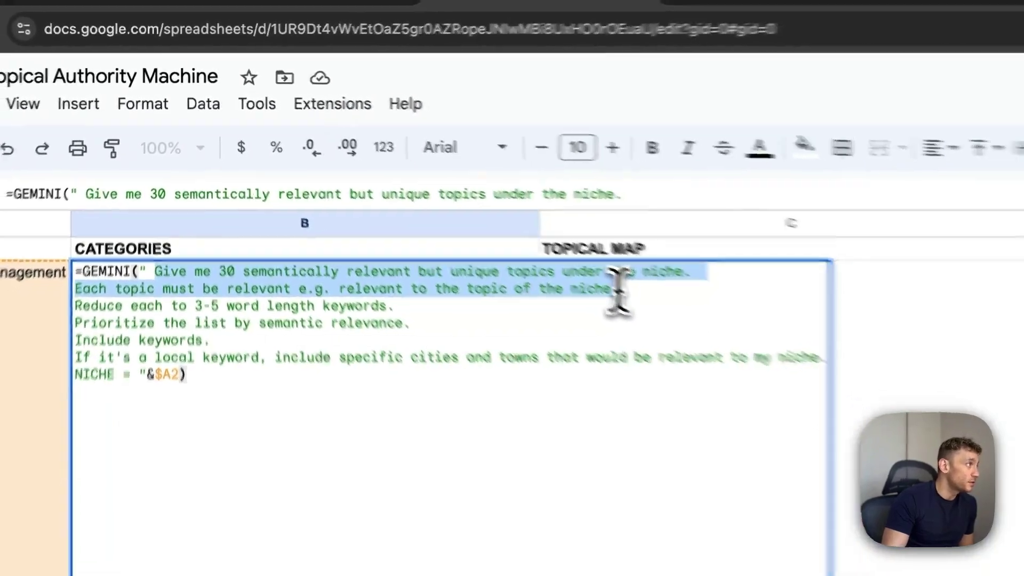
left_click_drag(619, 292, 183, 380)
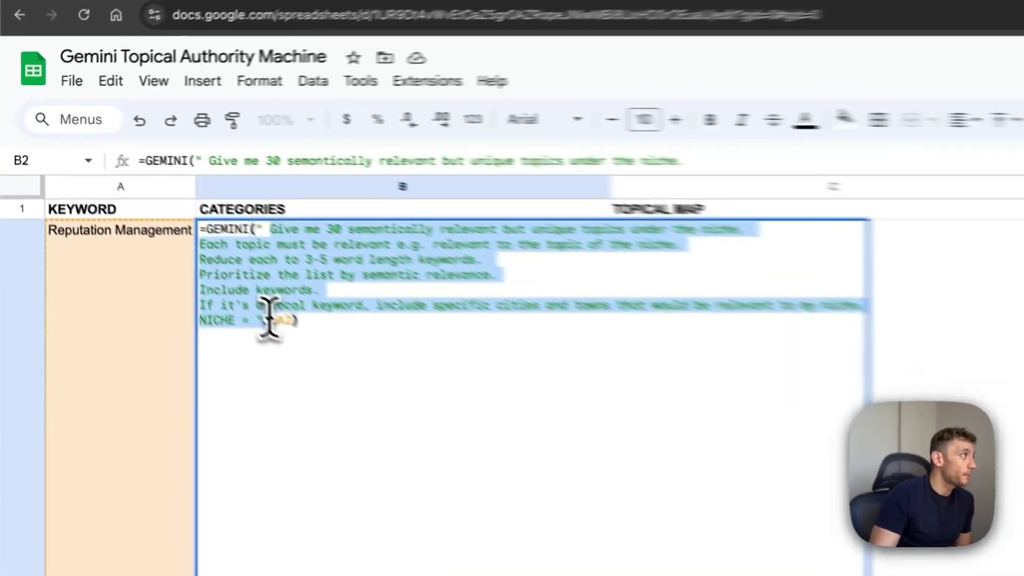
left_click_drag(162, 230, 167, 219)
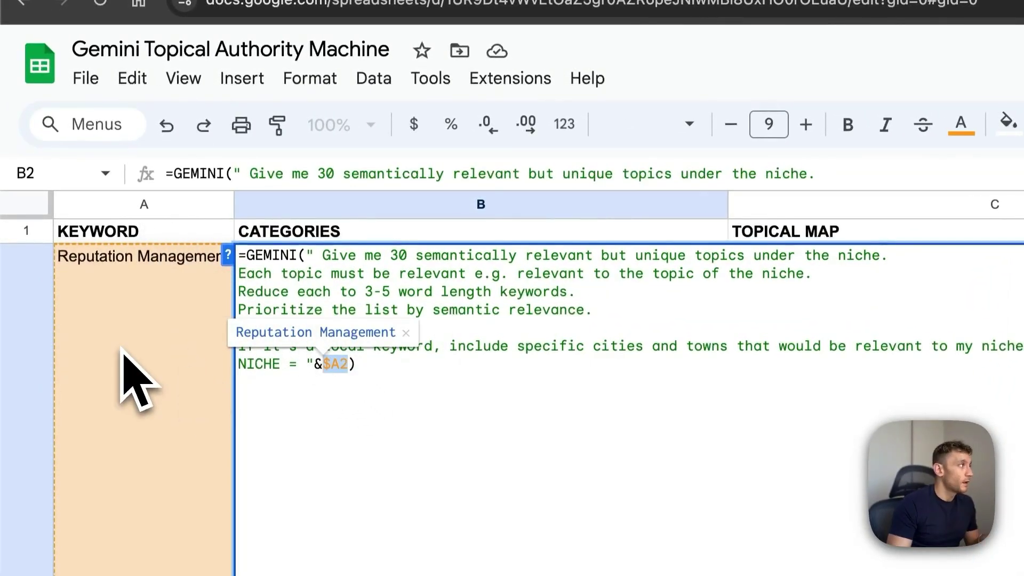
key("Return")
Review the generated categories and topical map for the keyword in A2.
left_click(137, 376)
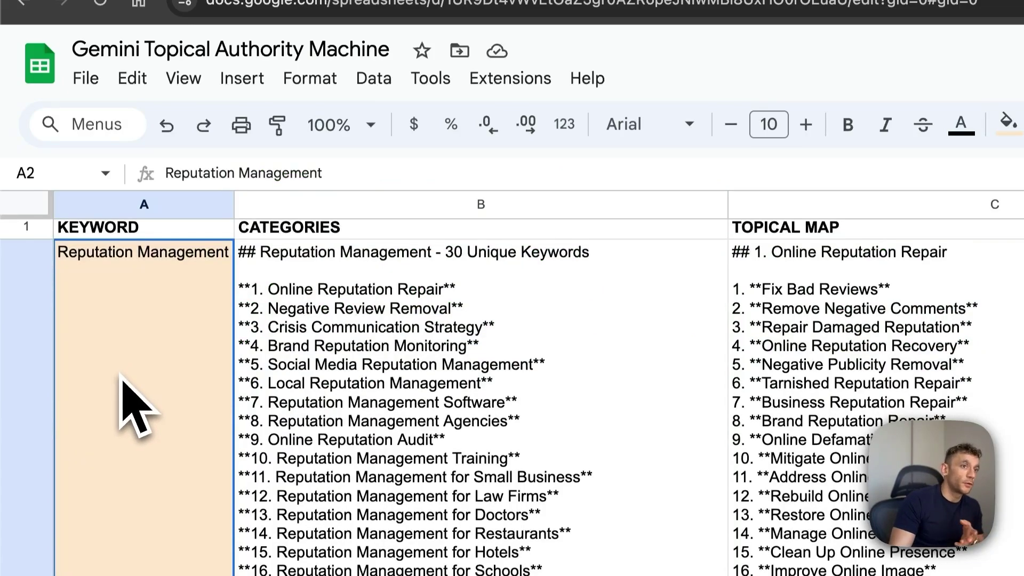
scroll(119, 382, "down", 10)
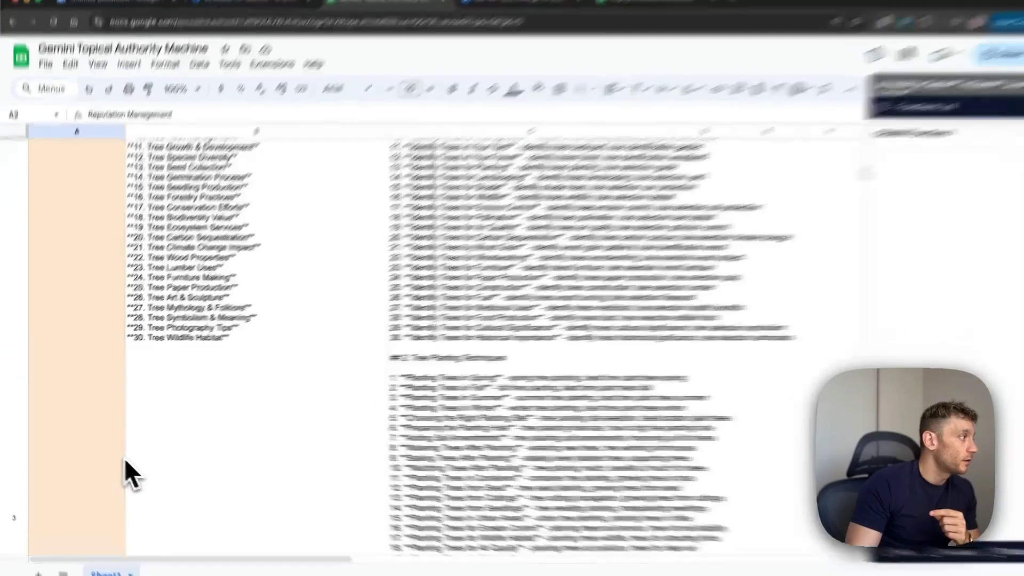
scroll(124, 460, "down", 10)
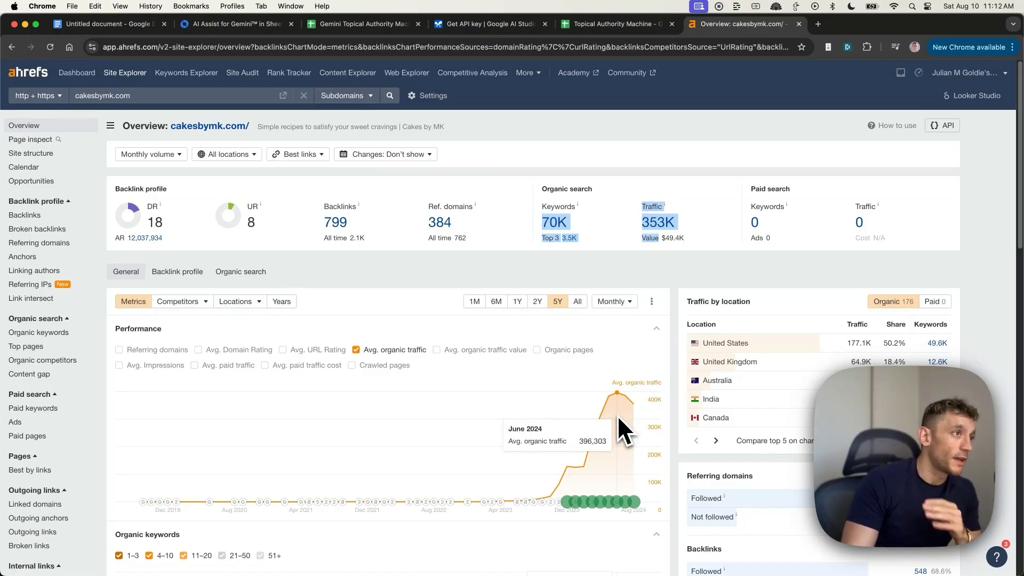
Open the organic keywords report for cakesbymk.com in Ahrefs.
left_click(596, 248)
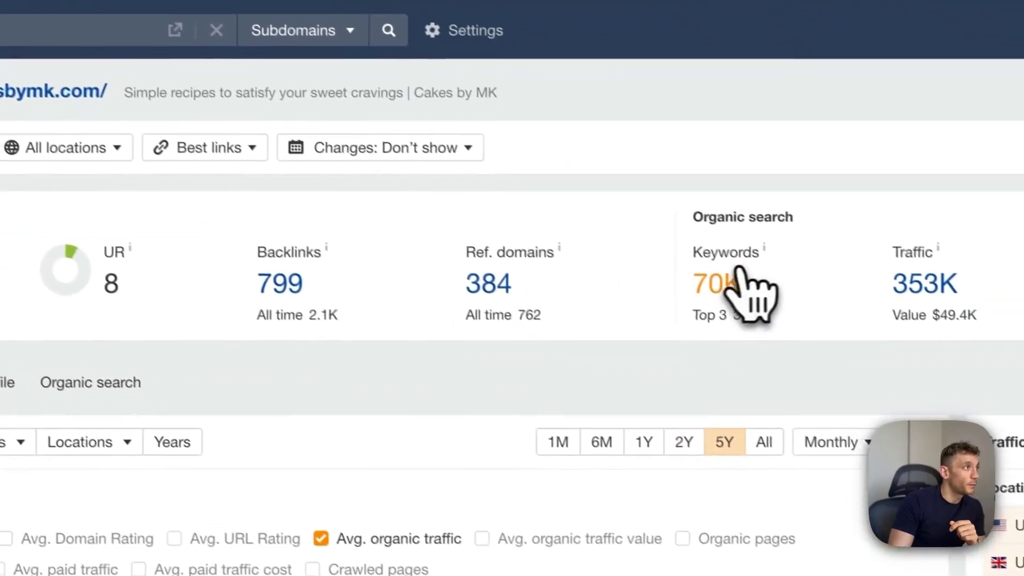
left_click(563, 223)
left_click(719, 276)
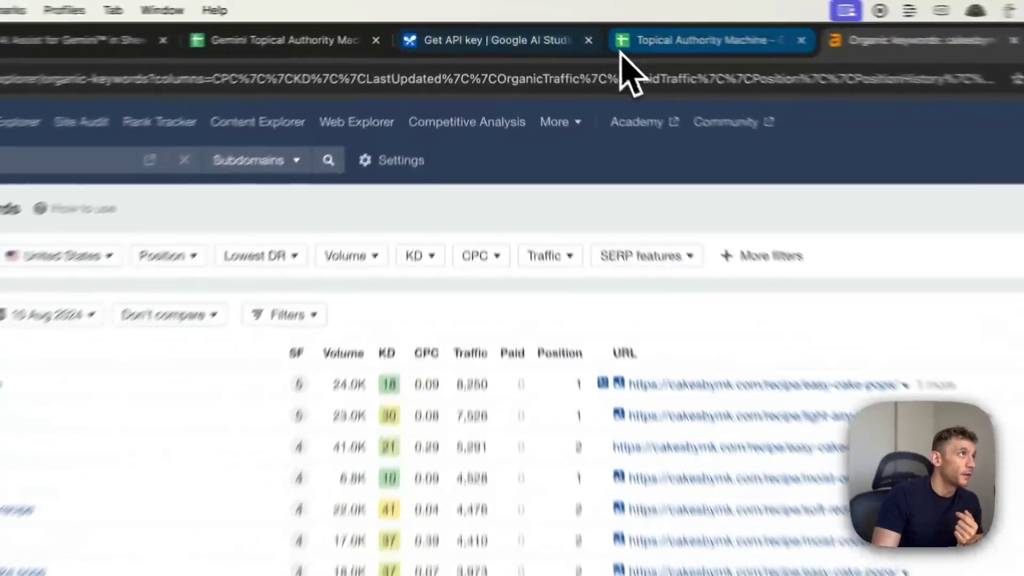
Move the Gemini Topical Authority Machine spreadsheet next to the Topical Authority Machine spreadsheet in the browser and show its keyword cell A2.
left_click(613, 25)
left_click_drag(301, 49, 848, 64)
left_click(241, 360)
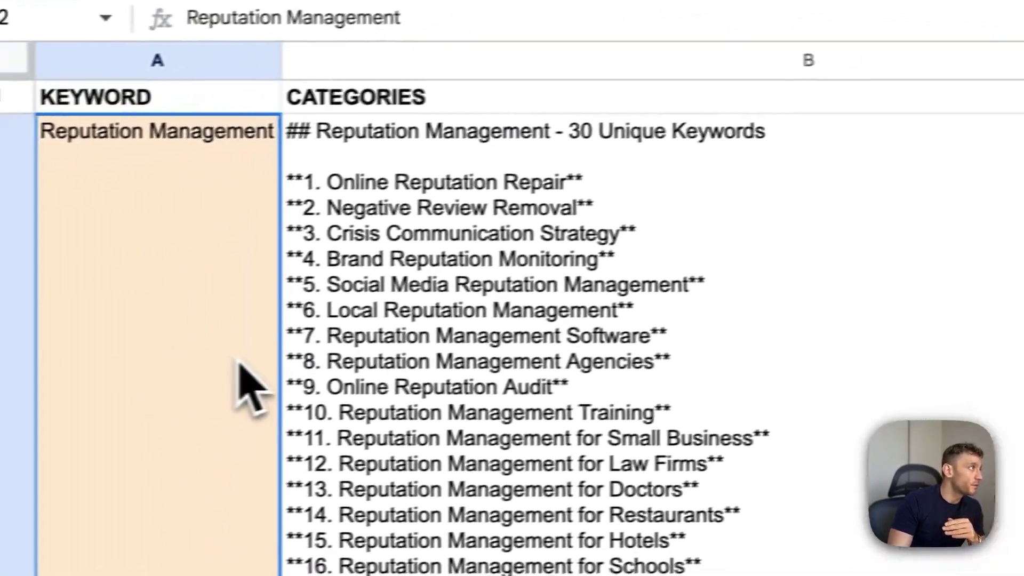
Check the Categories cells in the Topical Authority Machine spreadsheet and switch back to the Gemini Topical Authority Machine.
left_click(652, 216)
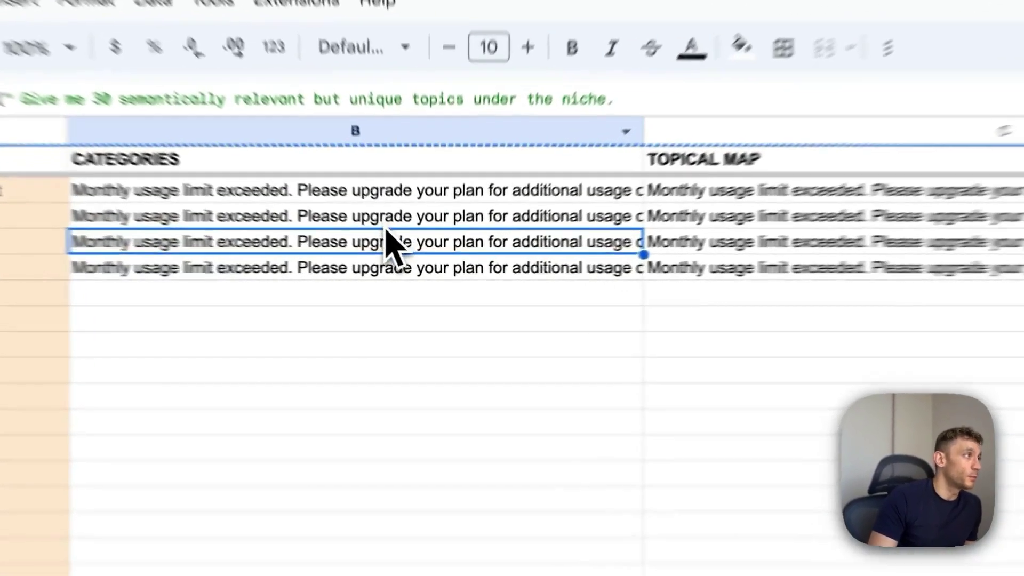
left_click(405, 239)
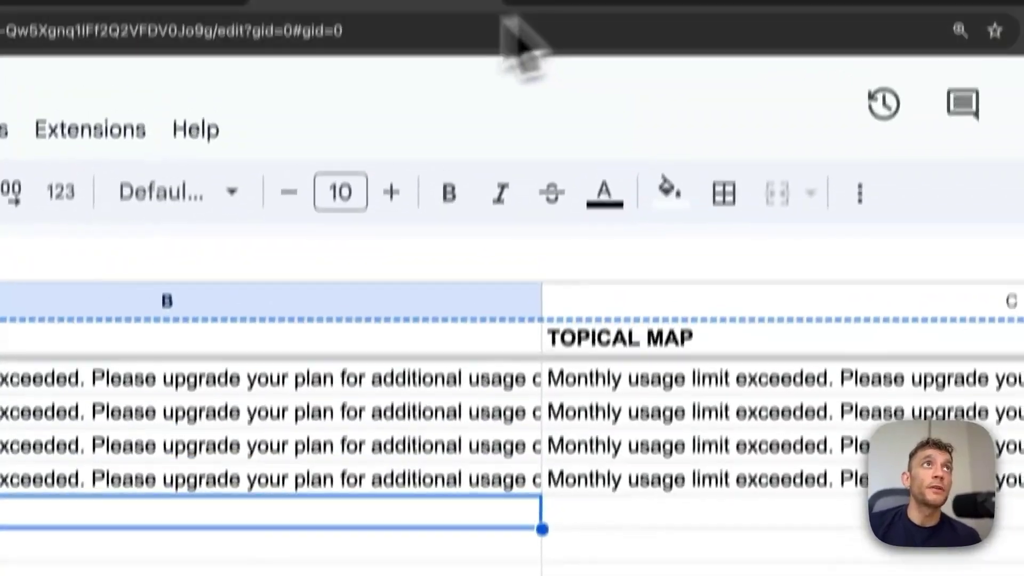
left_click(483, 43)
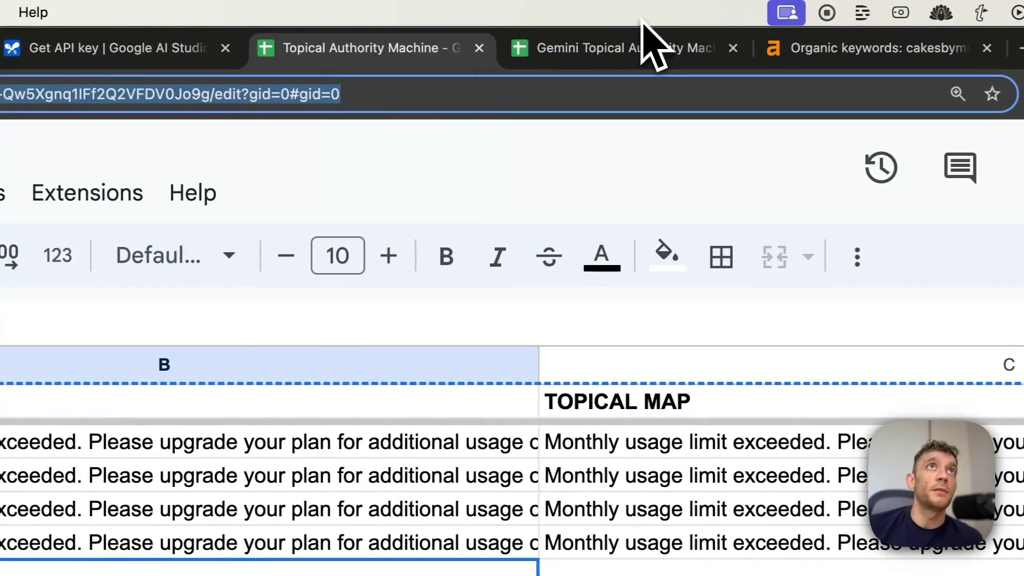
left_click(648, 47)
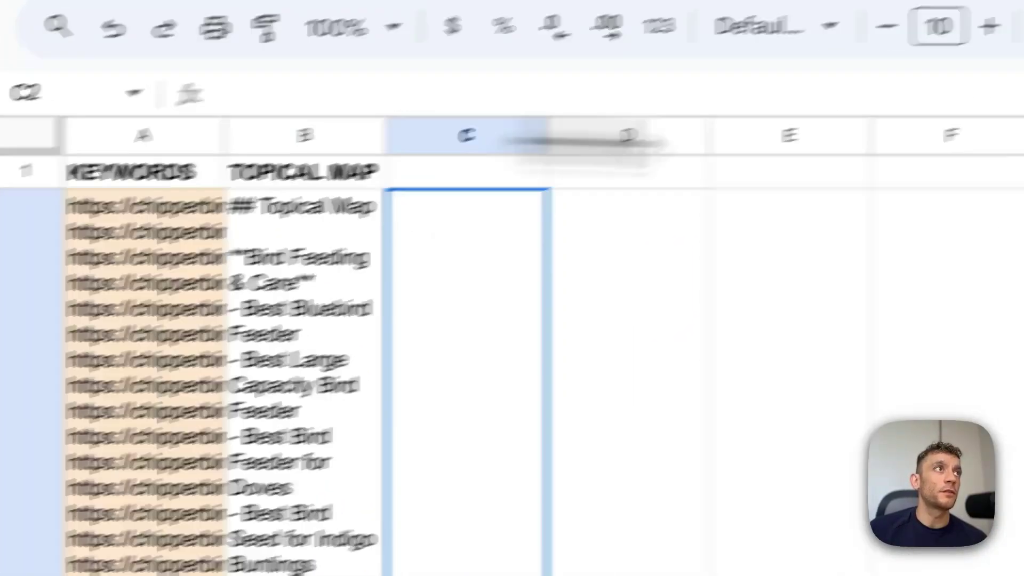
Widen the KEYWORDS and TOPICAL MAP columns on the Topical Maps - Competition sheet.
left_click_drag(746, 145, 623, 278)
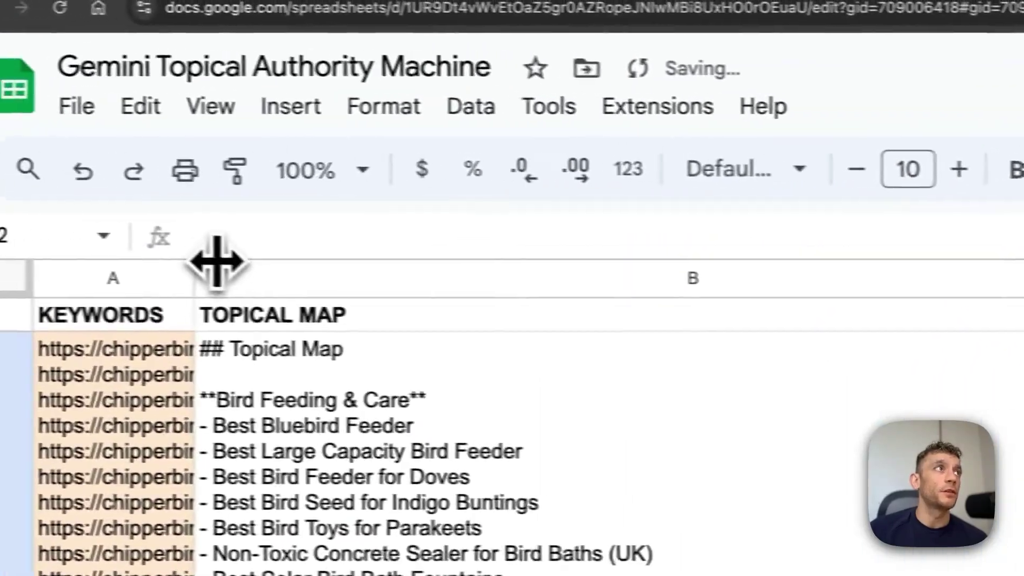
left_click_drag(213, 139, 358, 142)
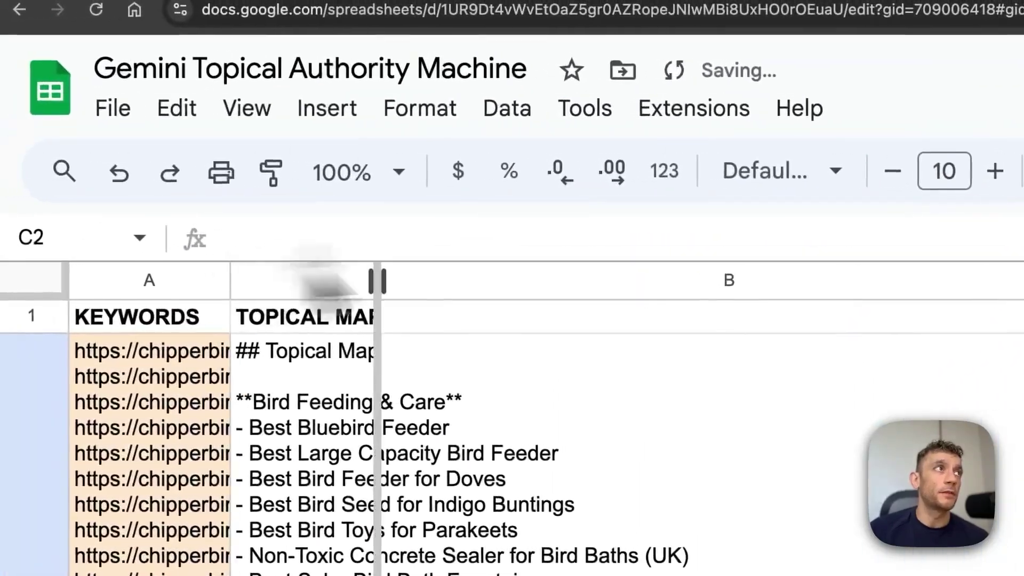
left_click_drag(376, 283, 679, 293)
left_click(504, 464)
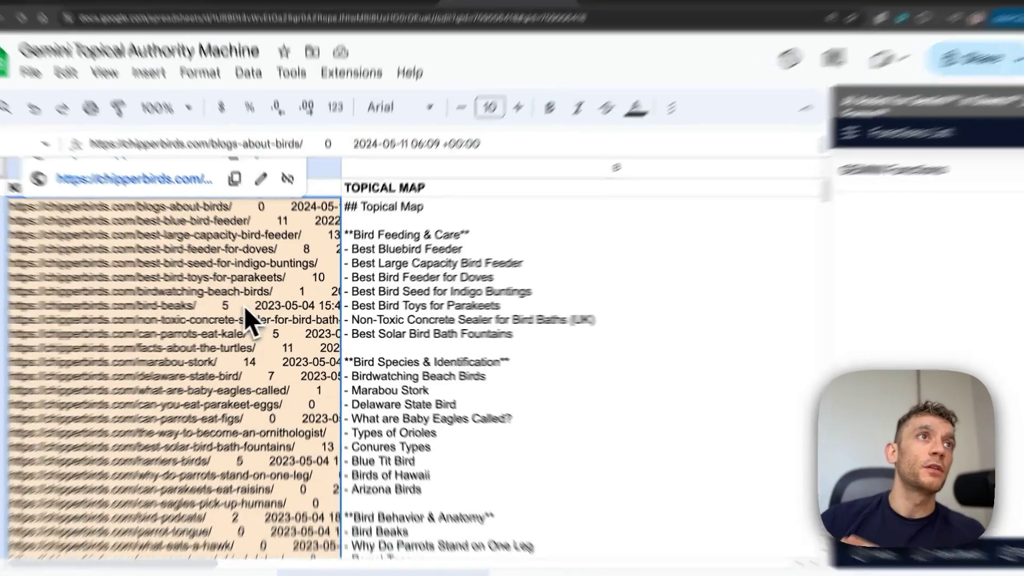
Widen the KEYWORDS column and examine the chipperbirds.com sitemap URLs inside cell A2.
left_click(459, 339)
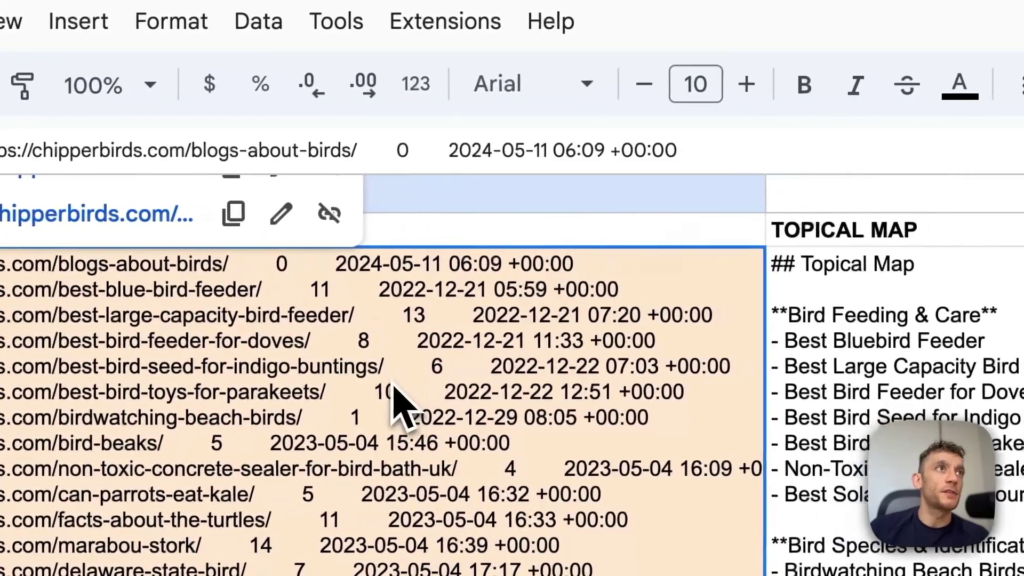
triple_click(385, 380)
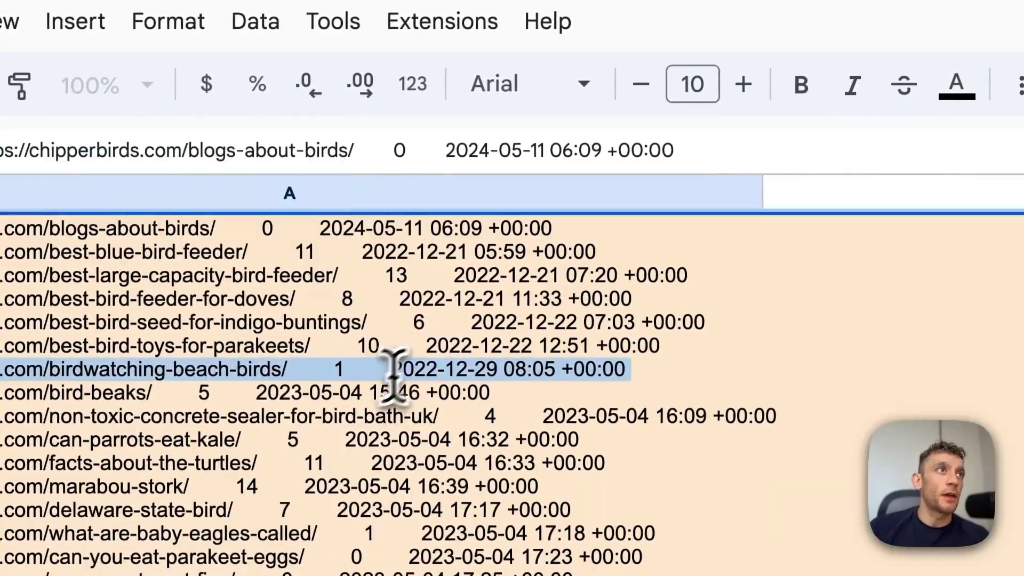
left_click(397, 373)
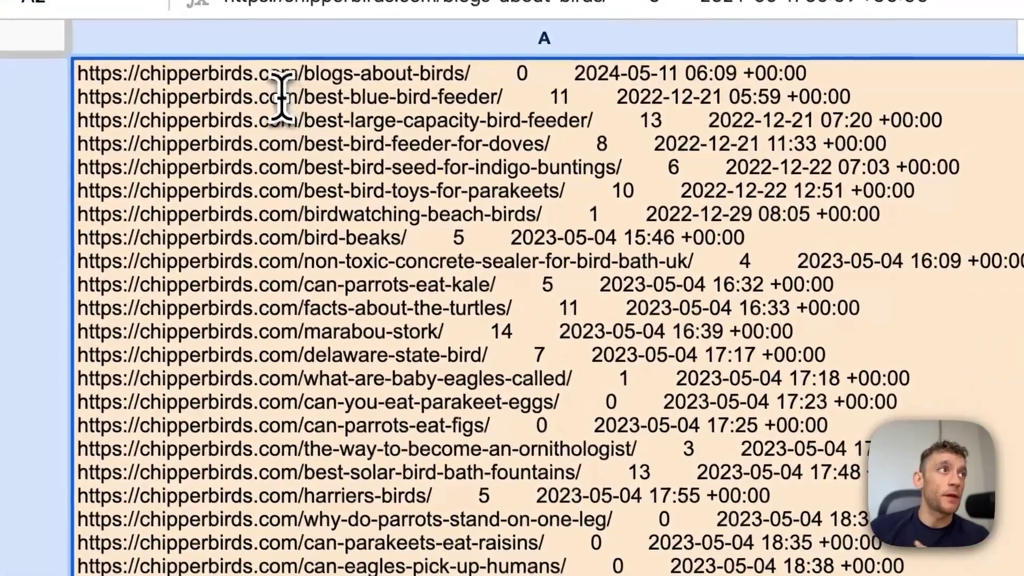
left_click_drag(28, 252, 524, 421)
key("Escape")
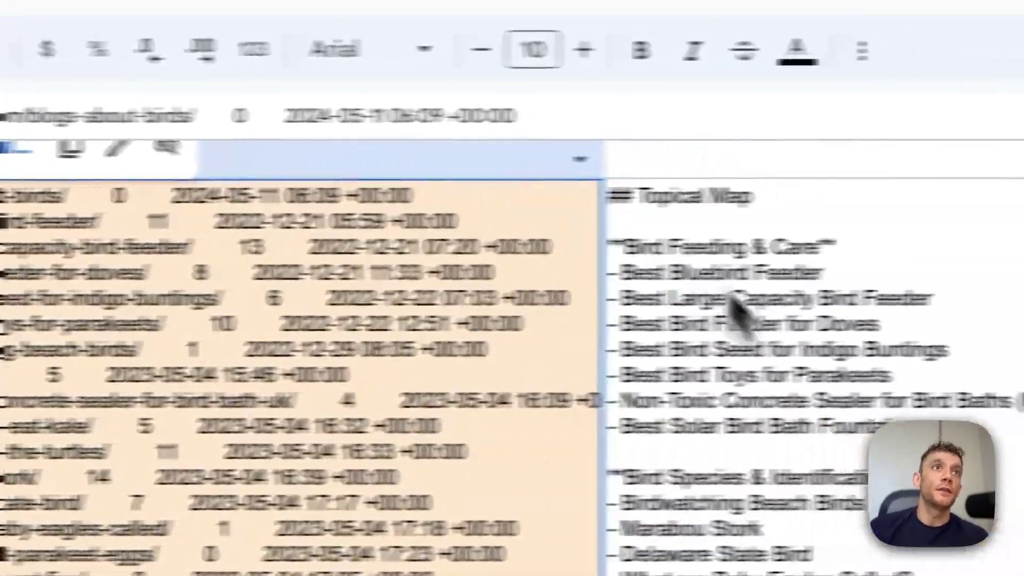
Read through the bird topical map in B2 alongside the competitor's sitemap entries.
left_click(754, 428)
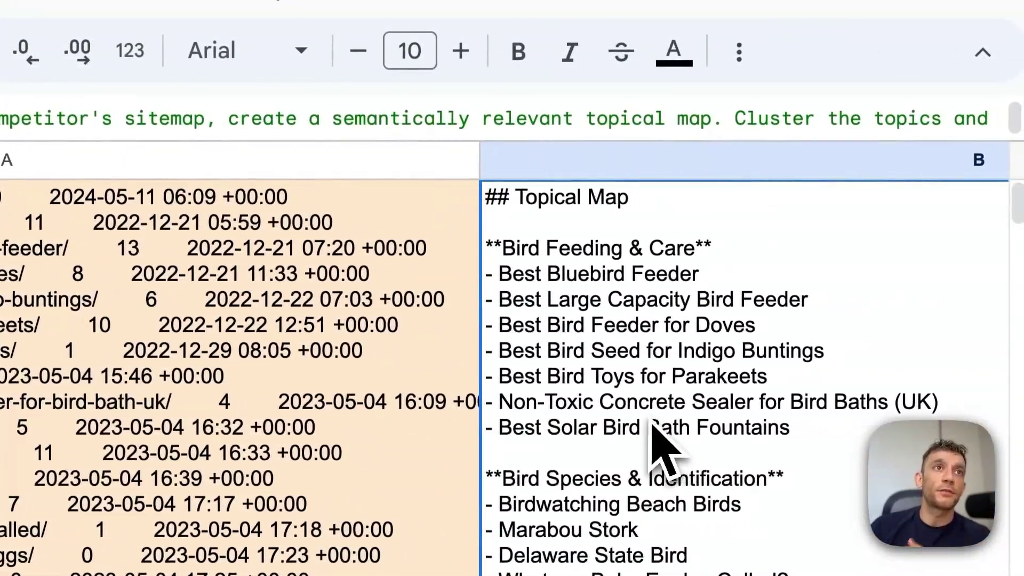
scroll(644, 429, "down", 10)
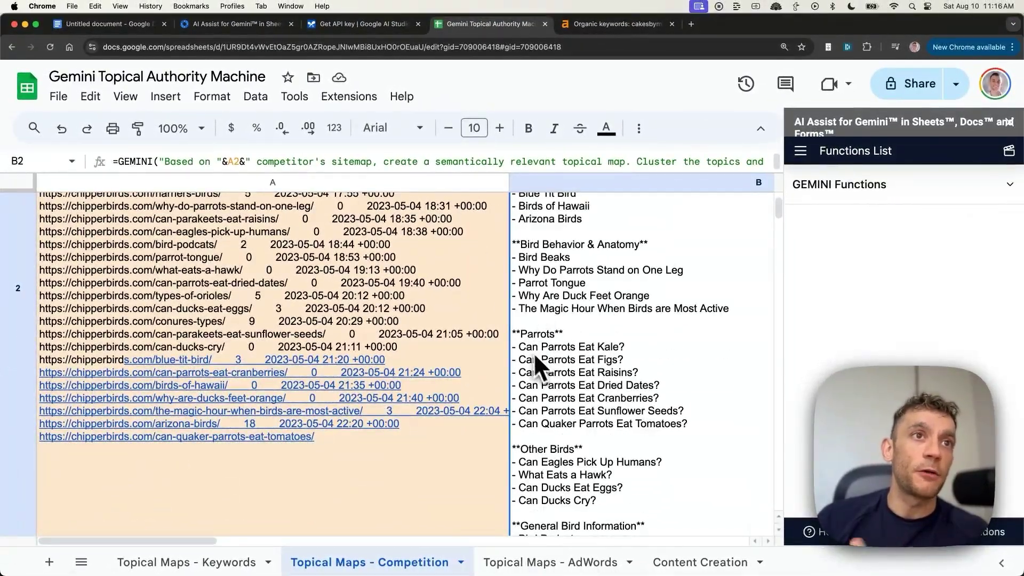
scroll(549, 363, "up", 5)
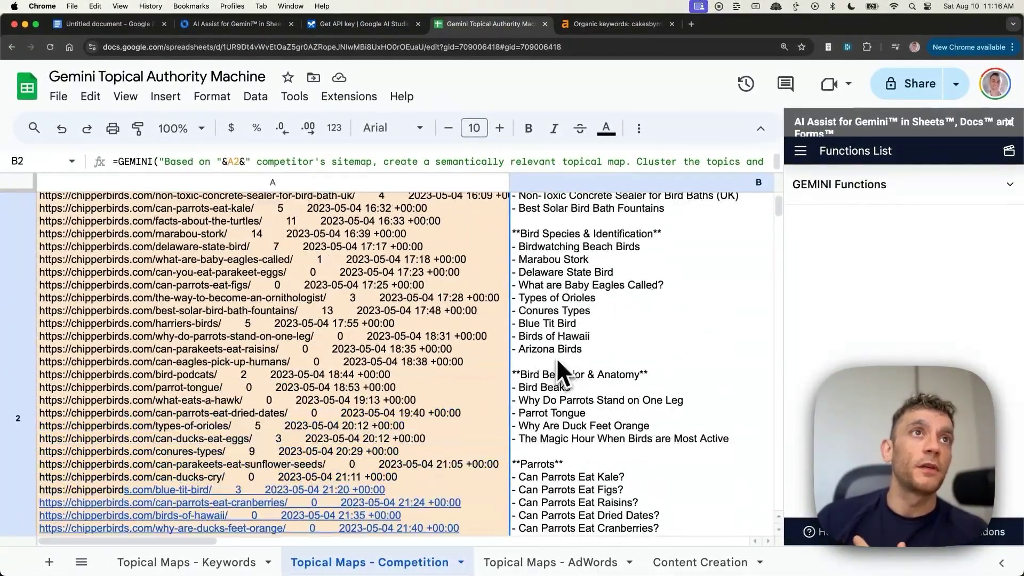
scroll(574, 319, "up", 5)
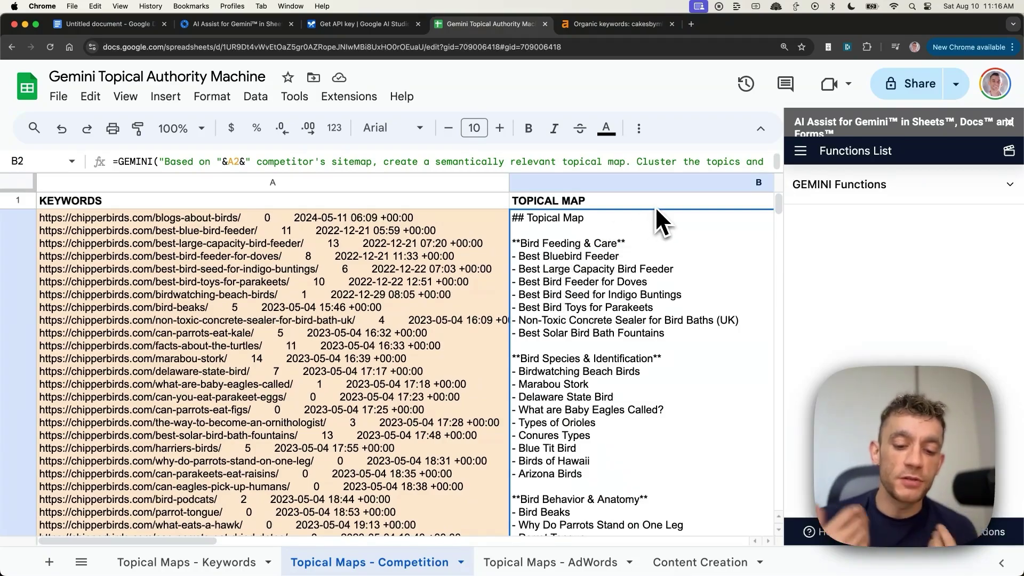
Load juliangoldie.com/sitemap_index.xml in a new browser tab and open its post sitemap.
key("super+t")
type("cgid")
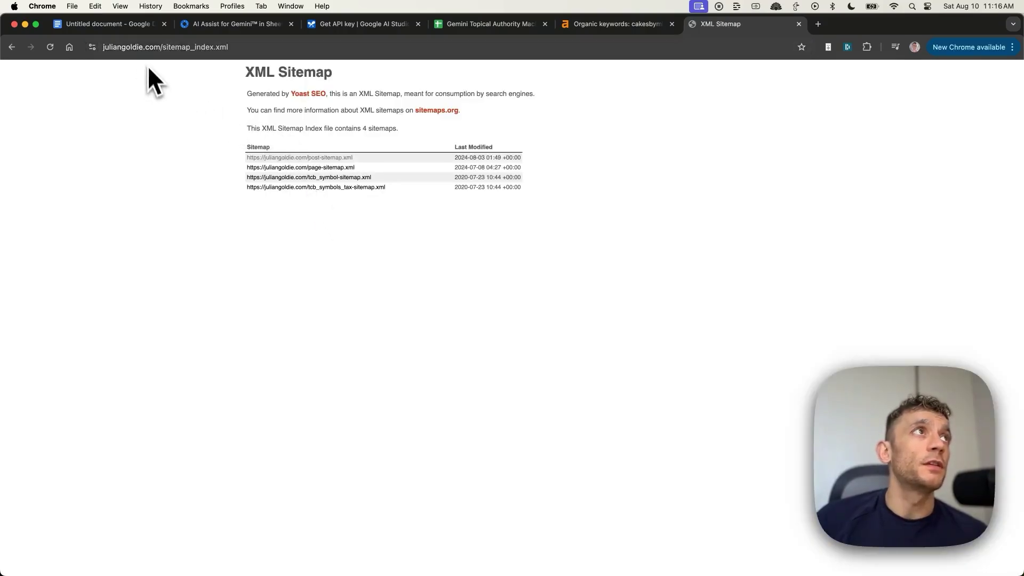
left_click(176, 48)
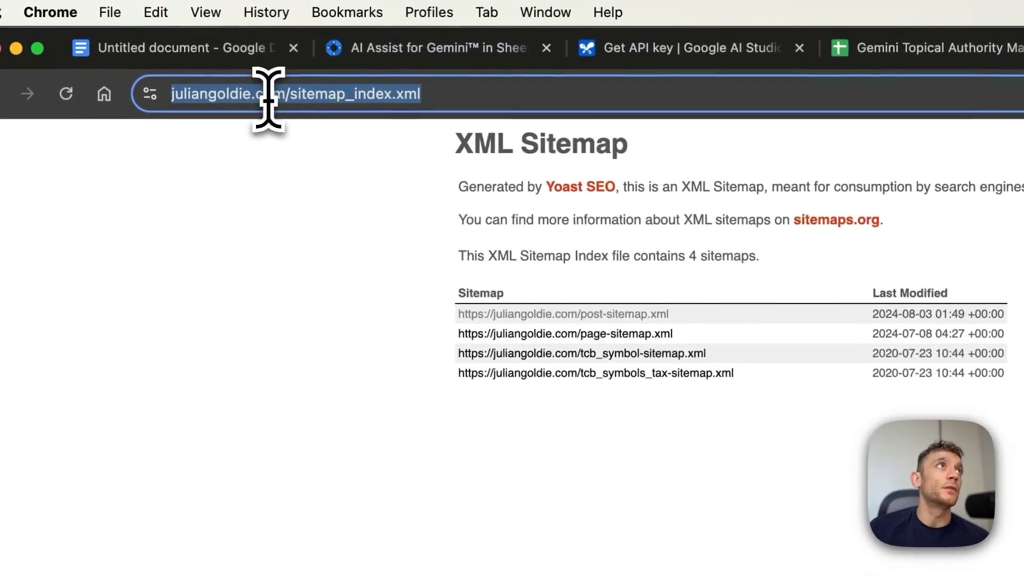
left_click(153, 47)
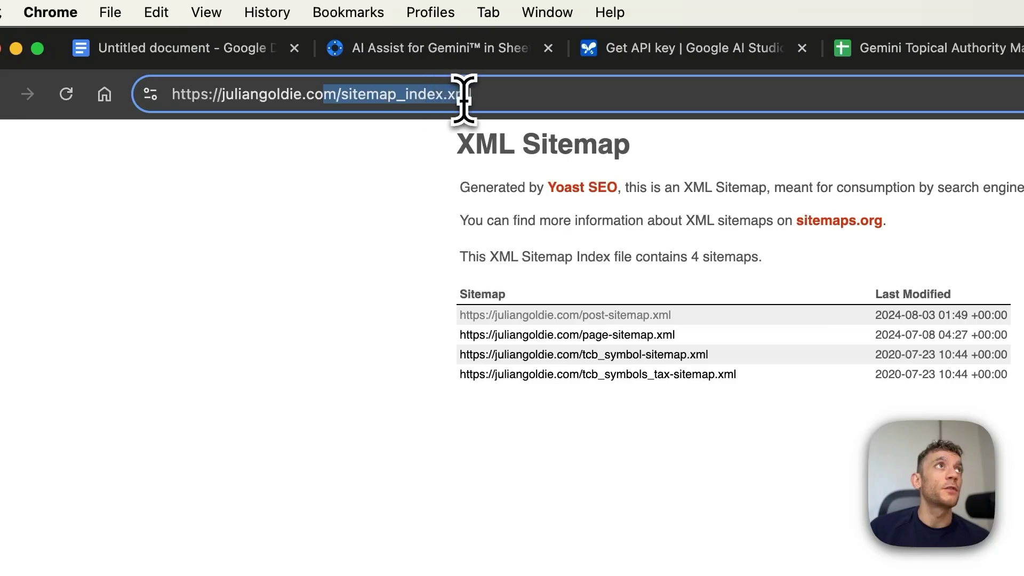
left_click(405, 368)
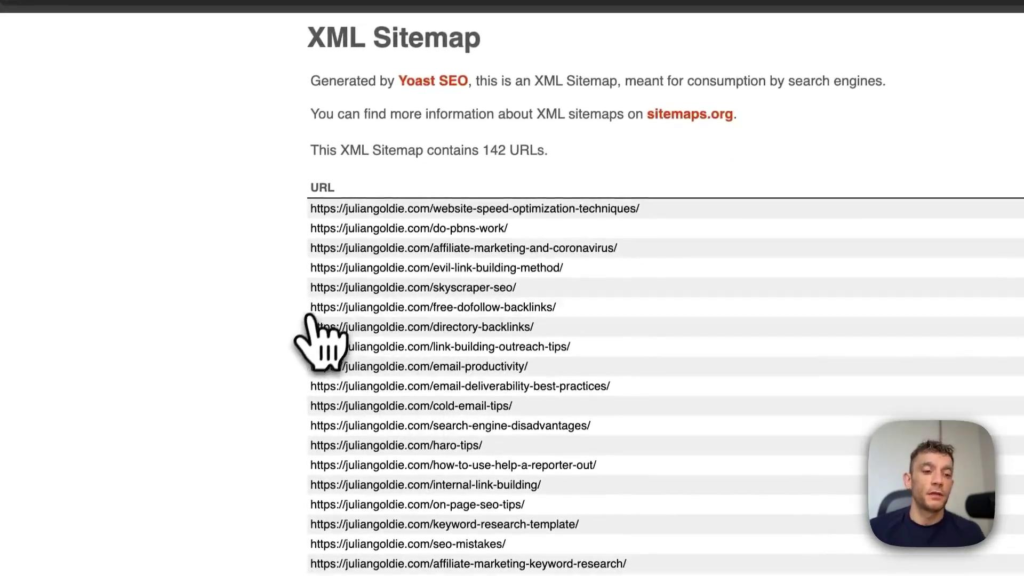
Copy the entire post sitemap and replace the contents of A2 on the Topical Maps - Competition sheet with it.
key("ctrl+a")
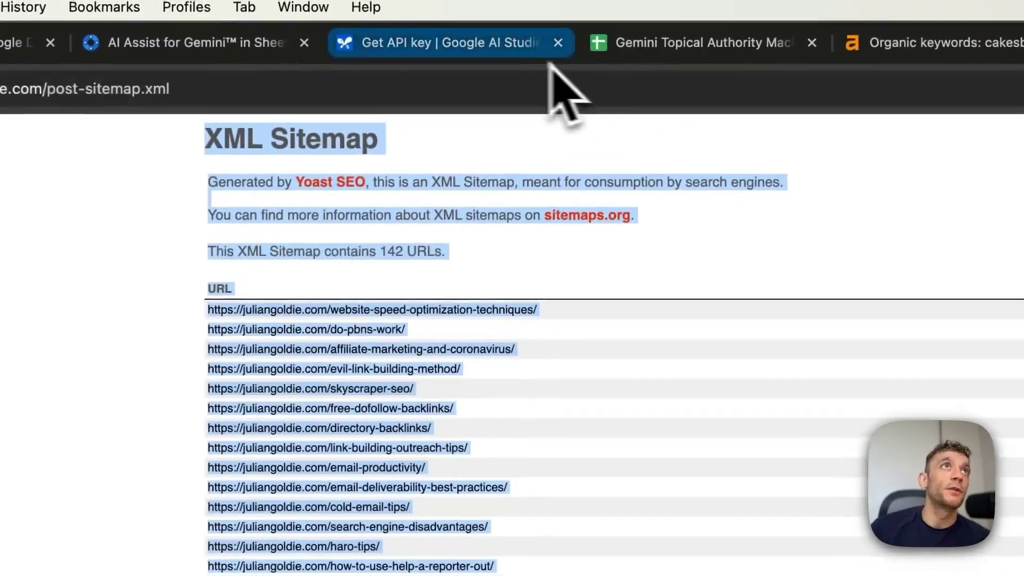
left_click(663, 45)
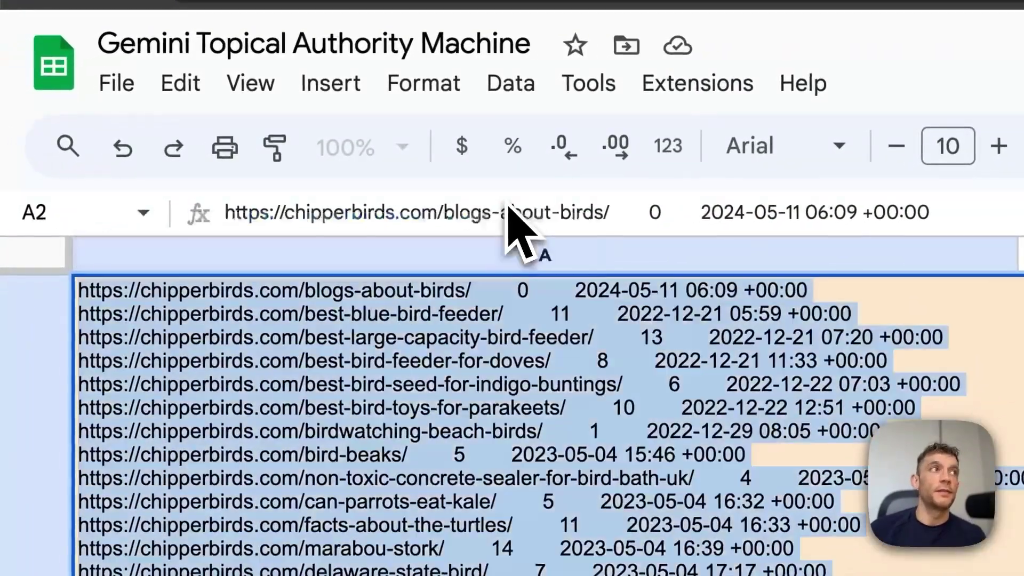
key("ctrl+v")
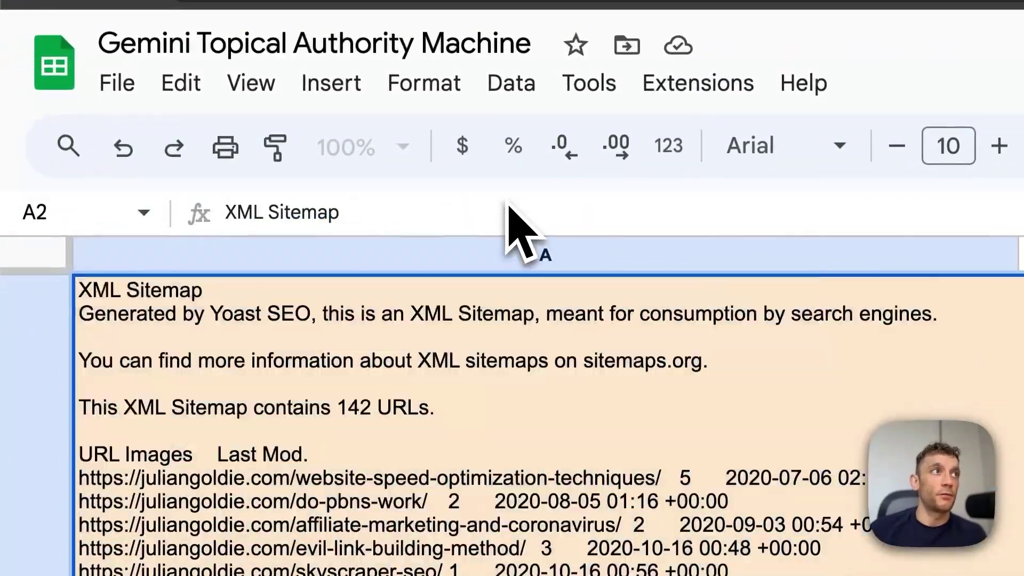
key("Return")
scroll(450, 506, "up", 15)
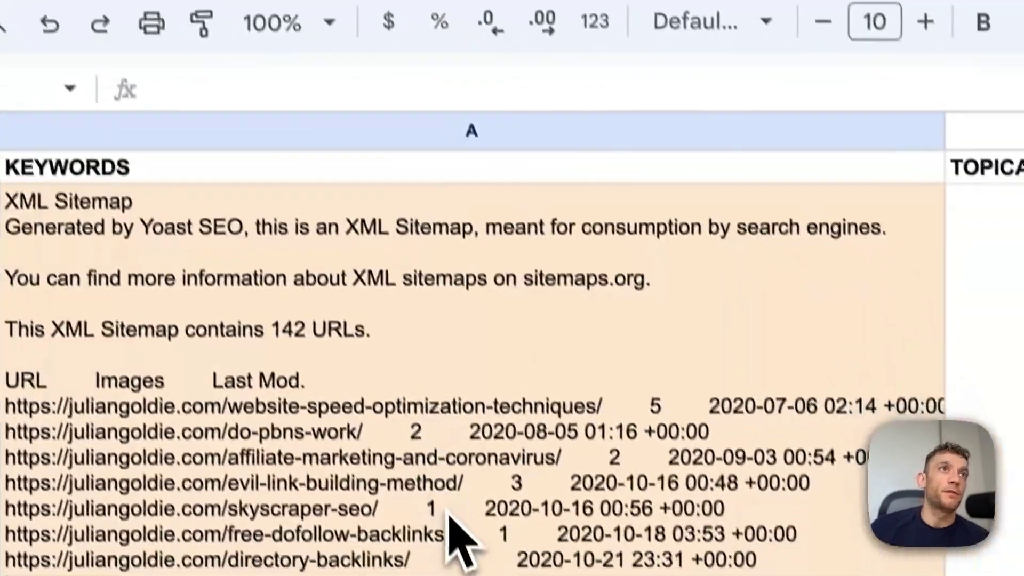
Read through the topical map generated in B2 from the new sitemap, including its Link Building and On-Page SEO clusters.
left_click(607, 373)
left_click(981, 363)
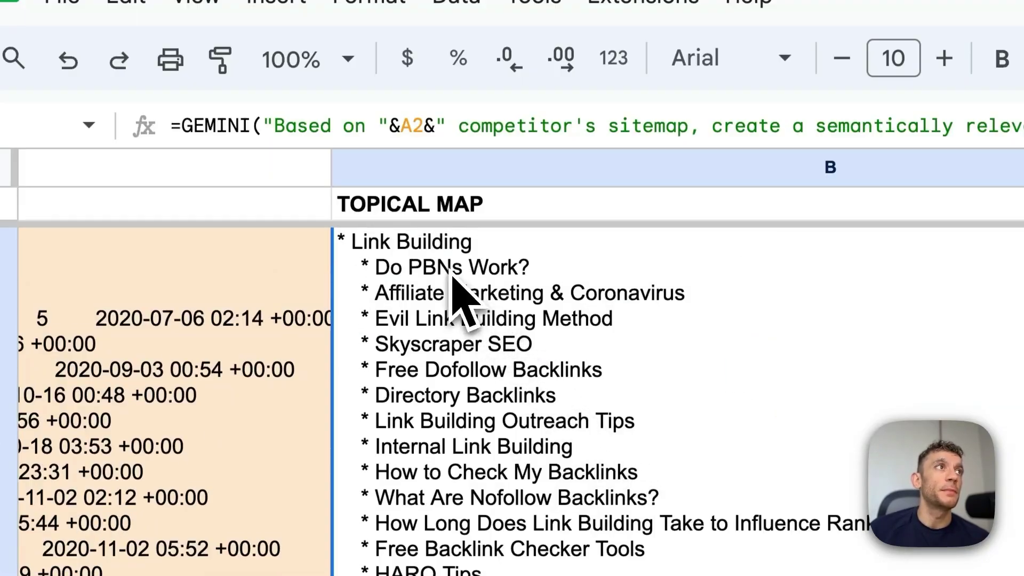
scroll(479, 381, "down", 20)
scroll(594, 418, "down", 15)
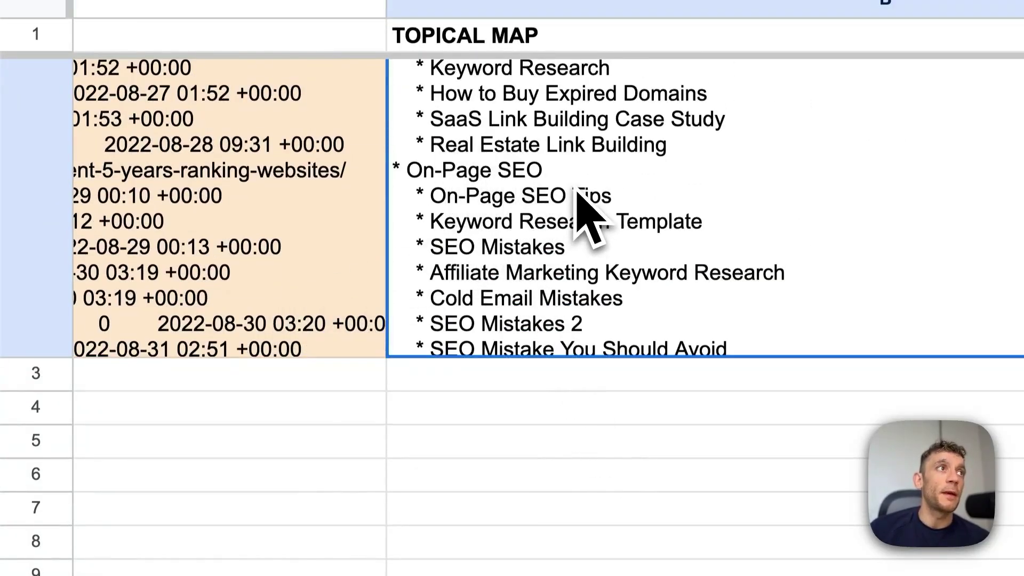
left_click(572, 374)
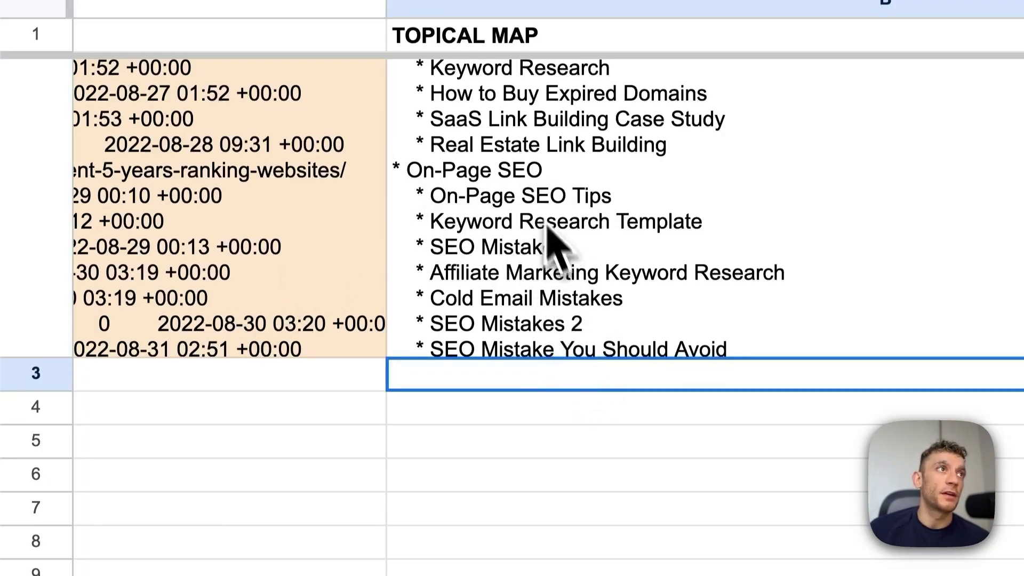
scroll(500, 297, "up", 20)
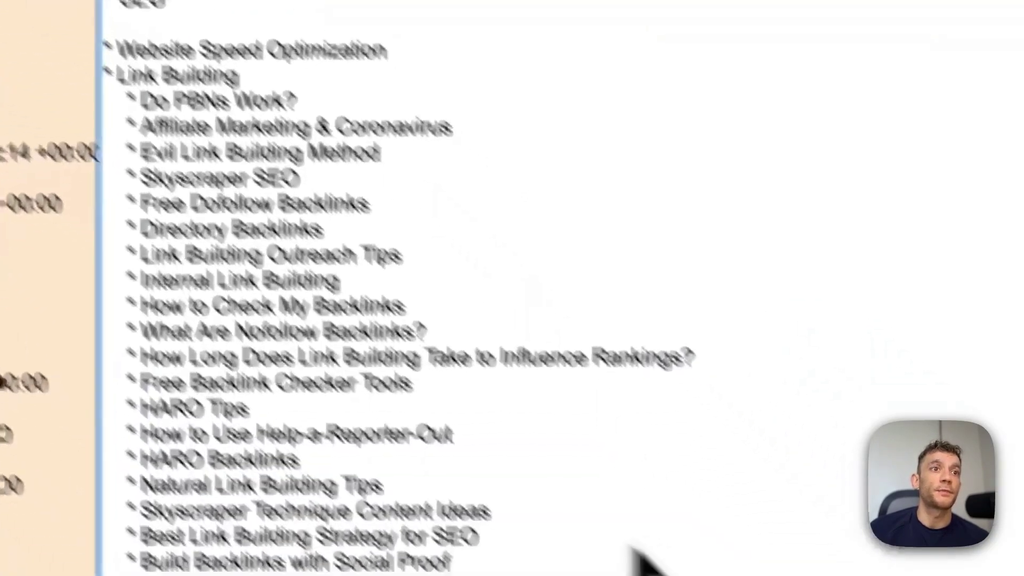
Open the Topical Maps - AdWords sheet and look over its pet t-shirt keywords and topical map.
left_click_drag(235, 254, 661, 336)
left_click(752, 390)
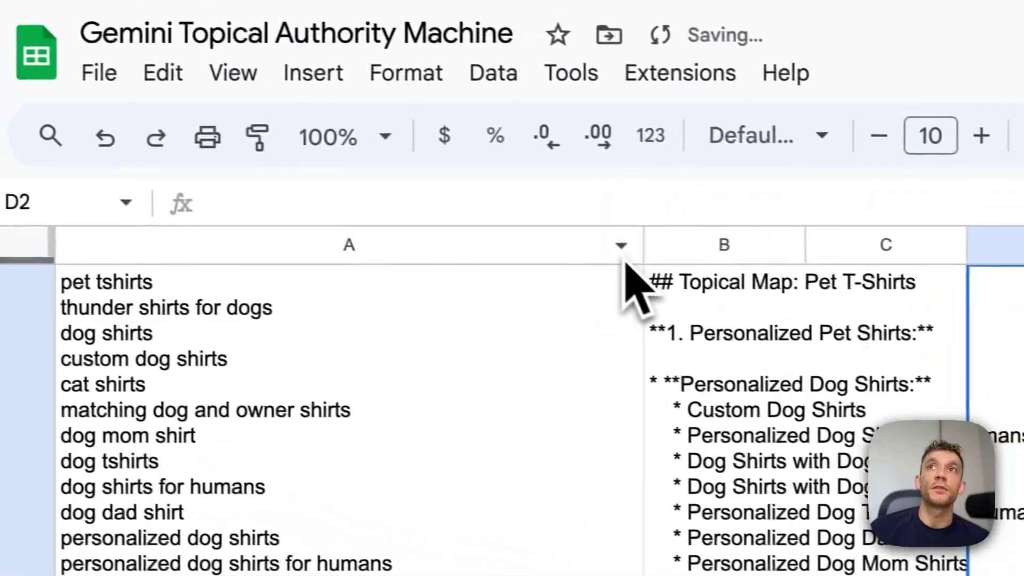
scroll(241, 325, "up", 1)
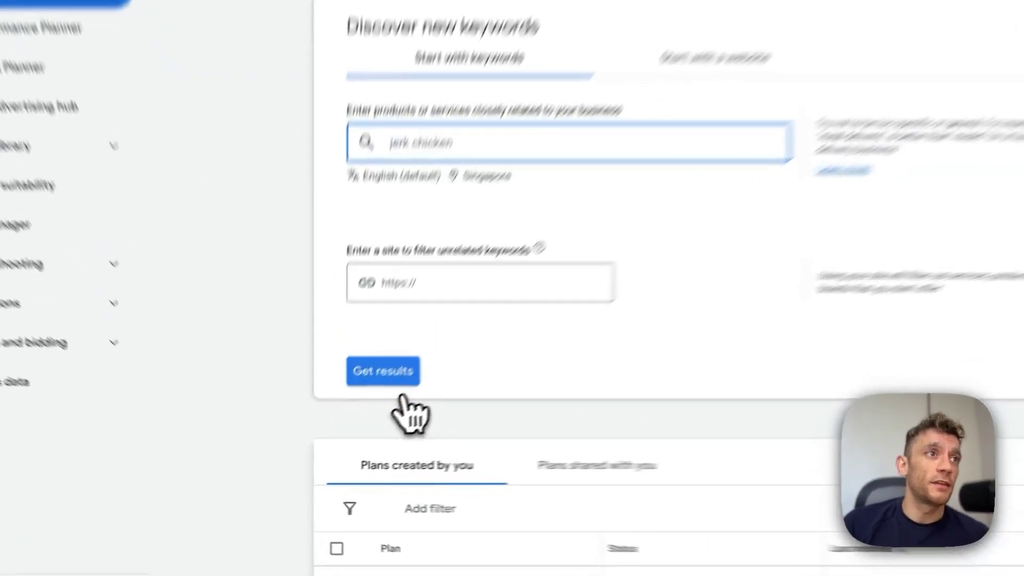
Get keyword ideas for "jerk chicken" in Google Ads Keyword Planner, then select and copy all of them.
left_click(344, 419)
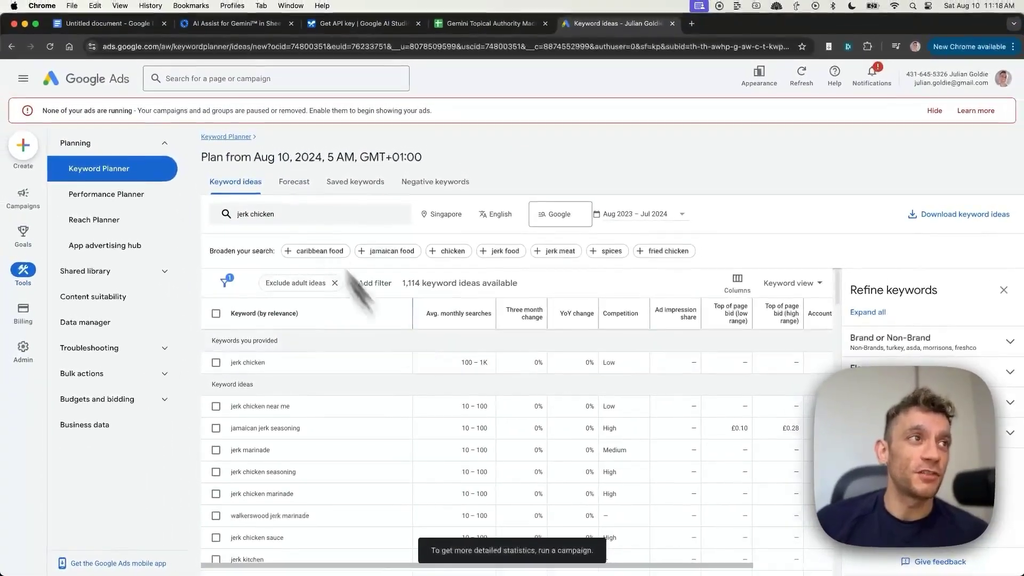
scroll(303, 327, "down", 3)
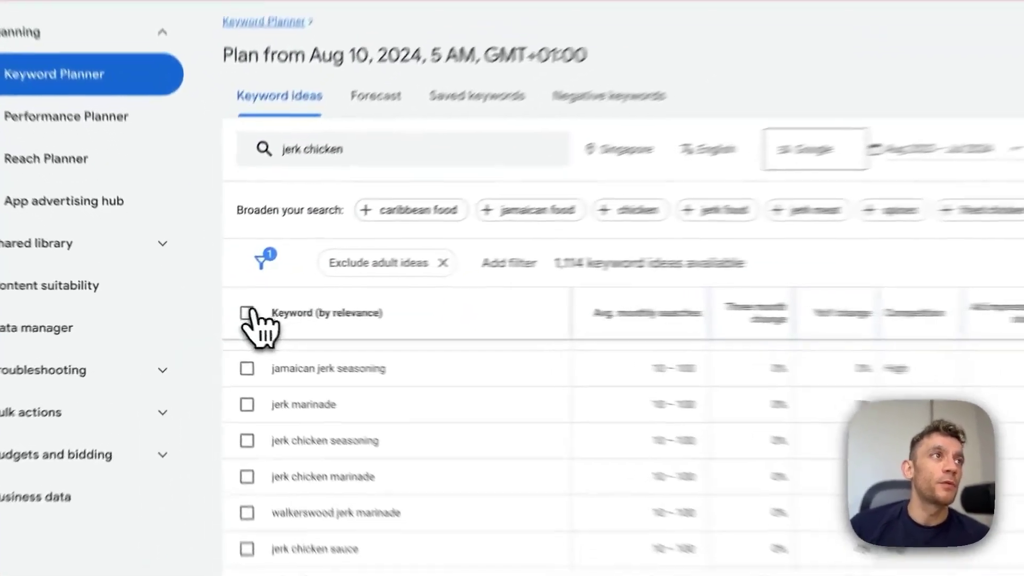
left_click(216, 313)
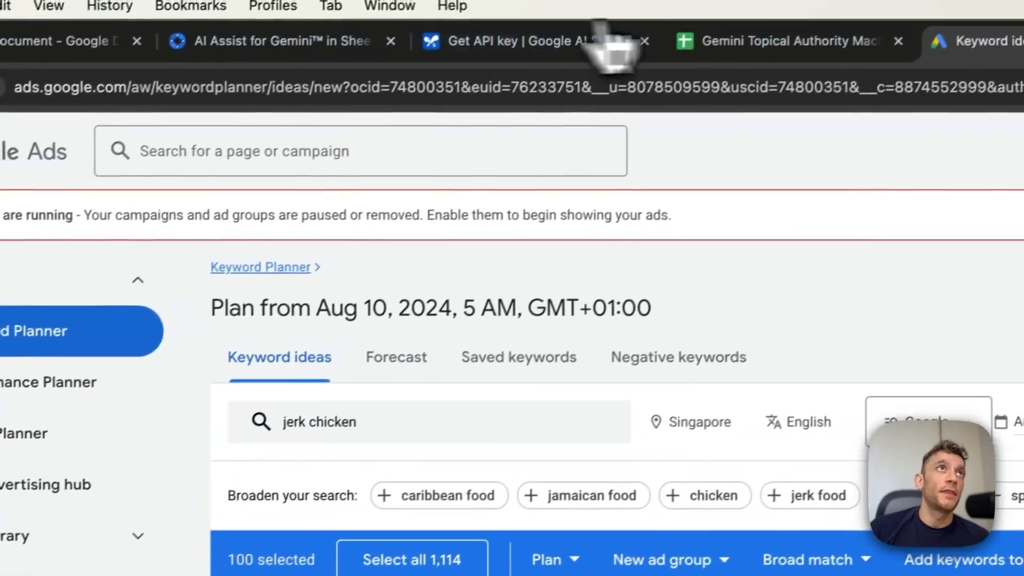
Replace the keywords in A2 of the Topical Maps - AdWords sheet with the copied jerk chicken ideas and widen the TOPICAL MAP column.
left_click(704, 42)
left_click(317, 455)
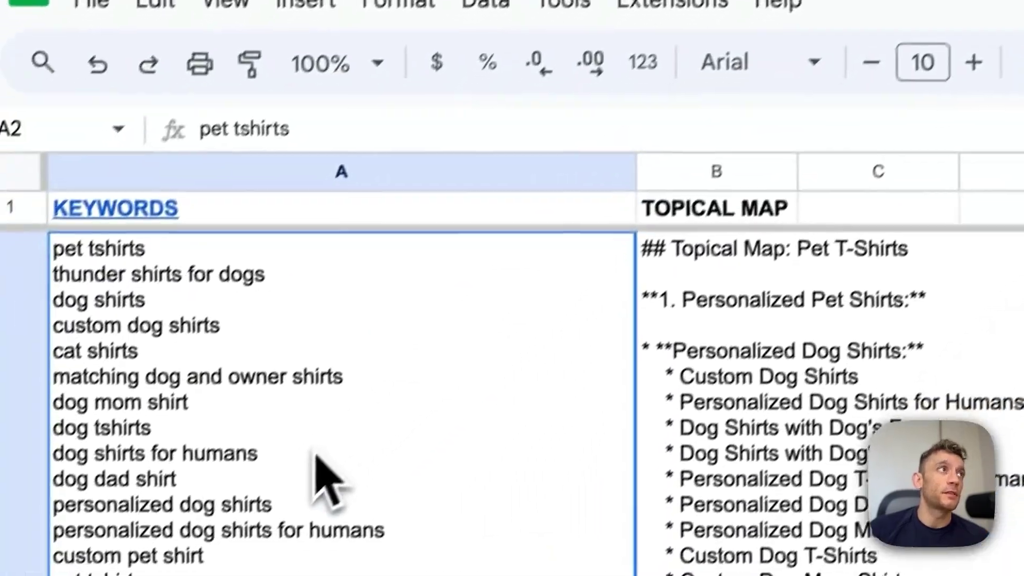
left_click(221, 208)
left_click(277, 476)
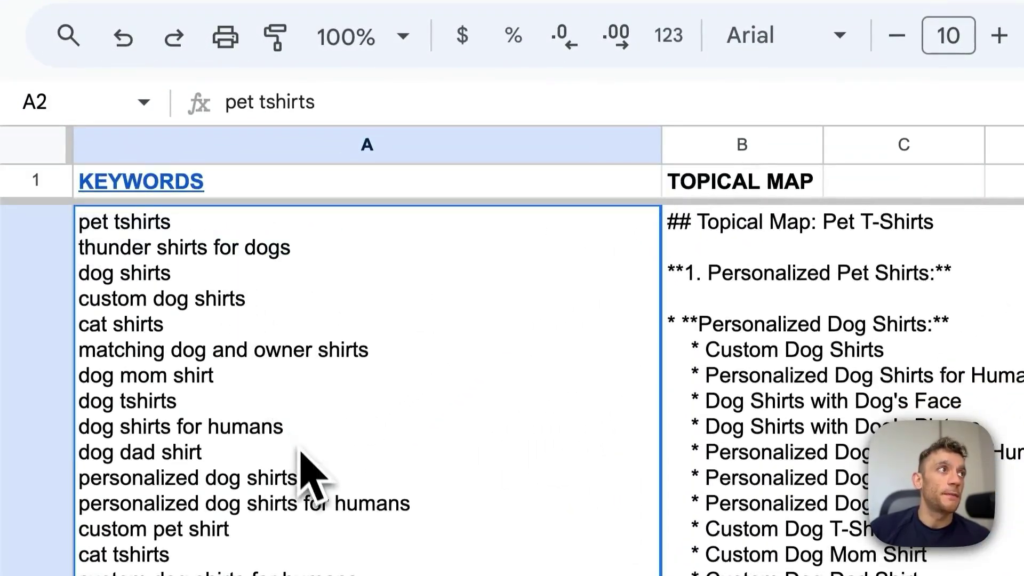
double_click(306, 475)
key("ctrl+a")
key("ctrl+v")
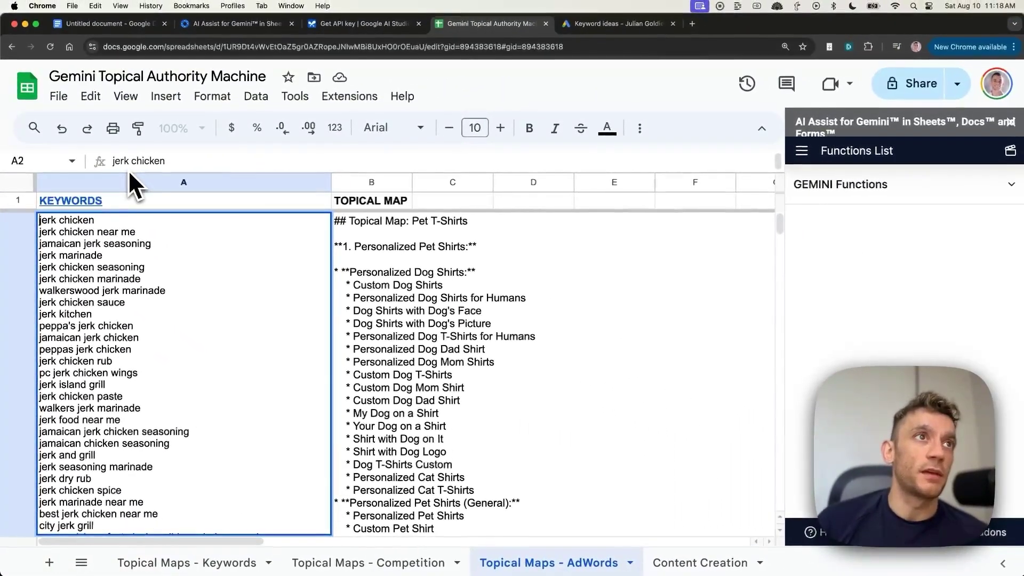
key("Return")
scroll(167, 312, "up", 5)
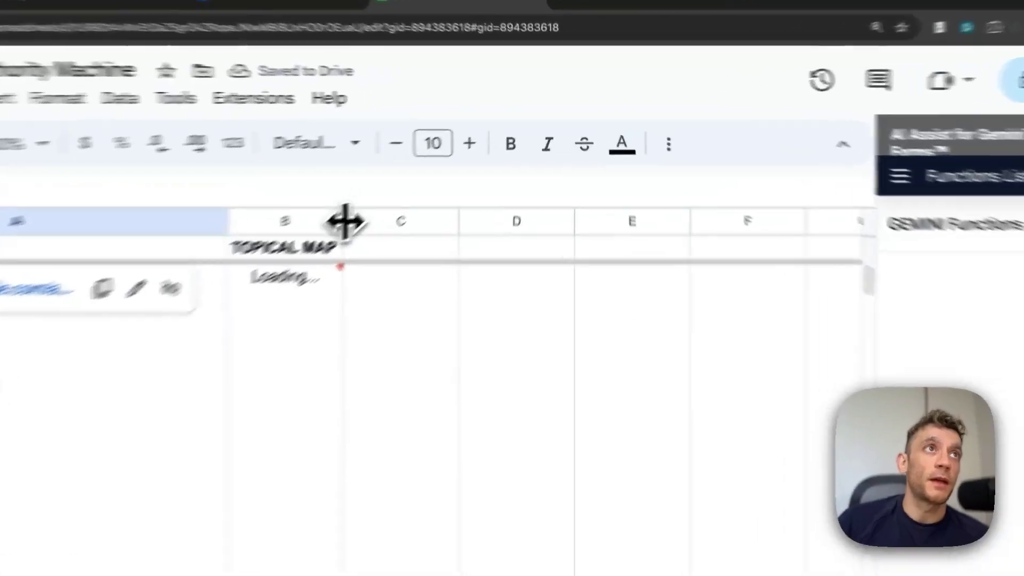
left_click_drag(412, 182, 736, 195)
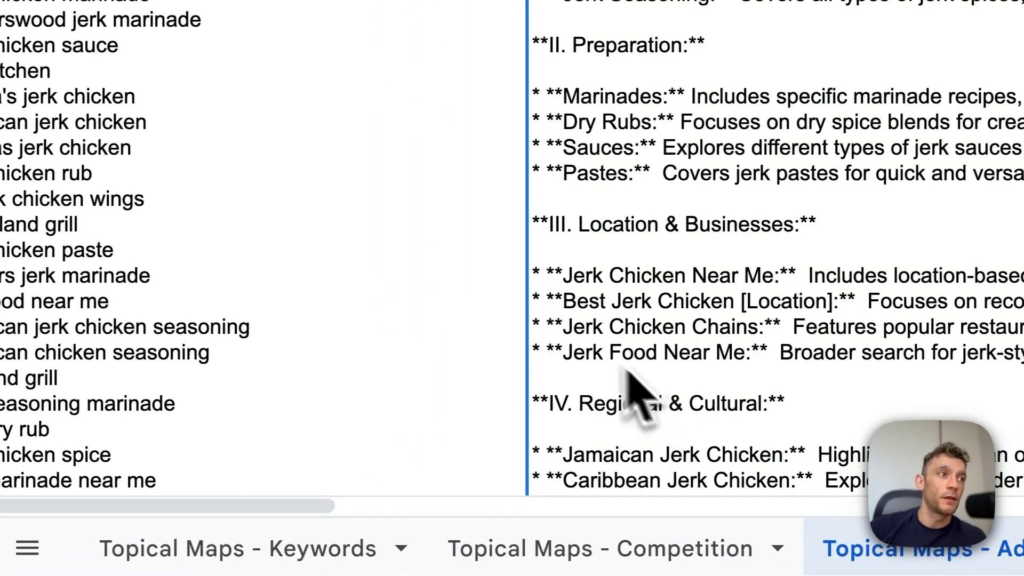
Compare the topical maps on the Keywords, Competition and AdWords sheets, including the search-intent variations in C2 of the Keywords sheet.
left_click(299, 547)
left_click(488, 552)
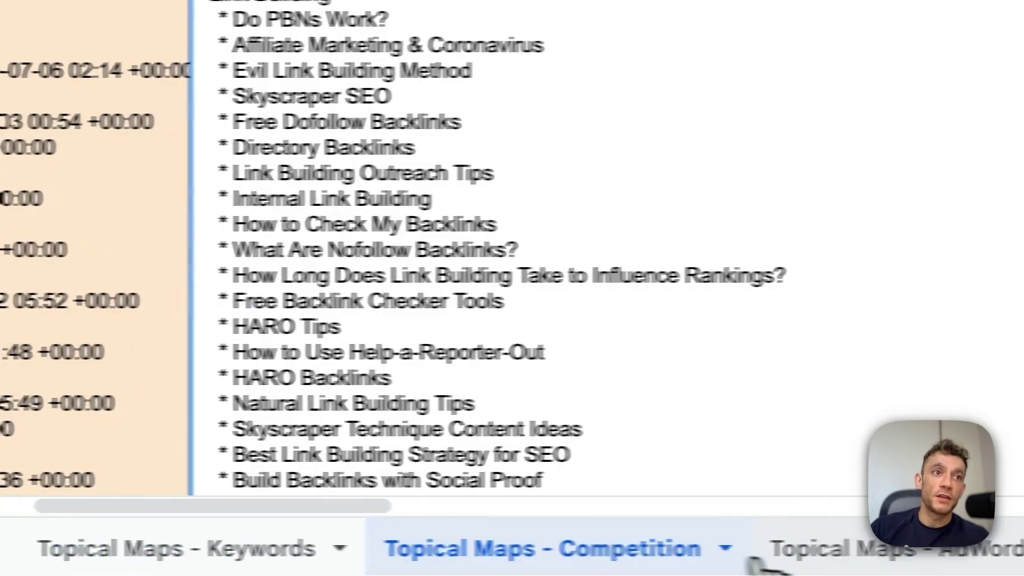
left_click(897, 558)
left_click(214, 550)
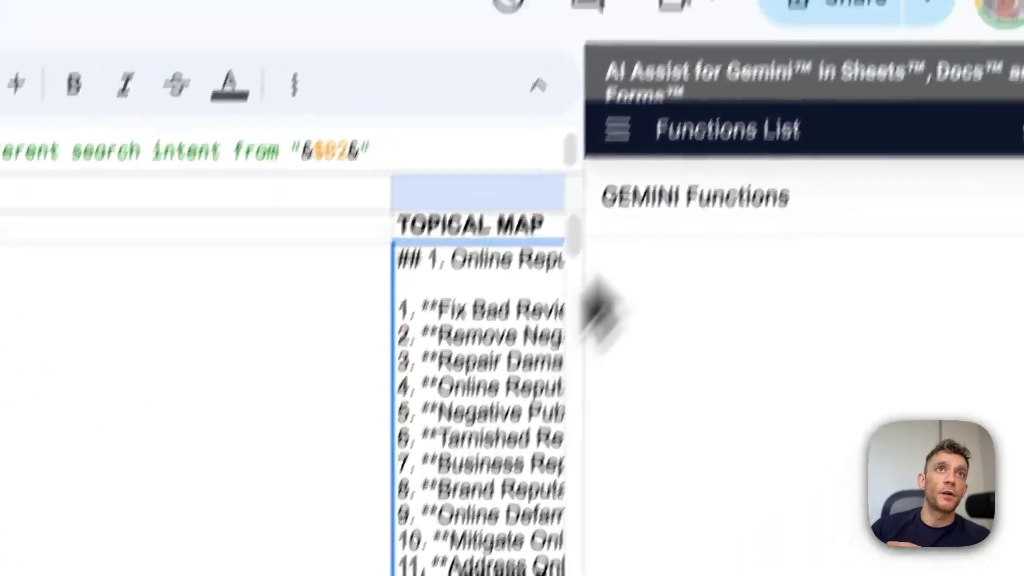
key("Left")
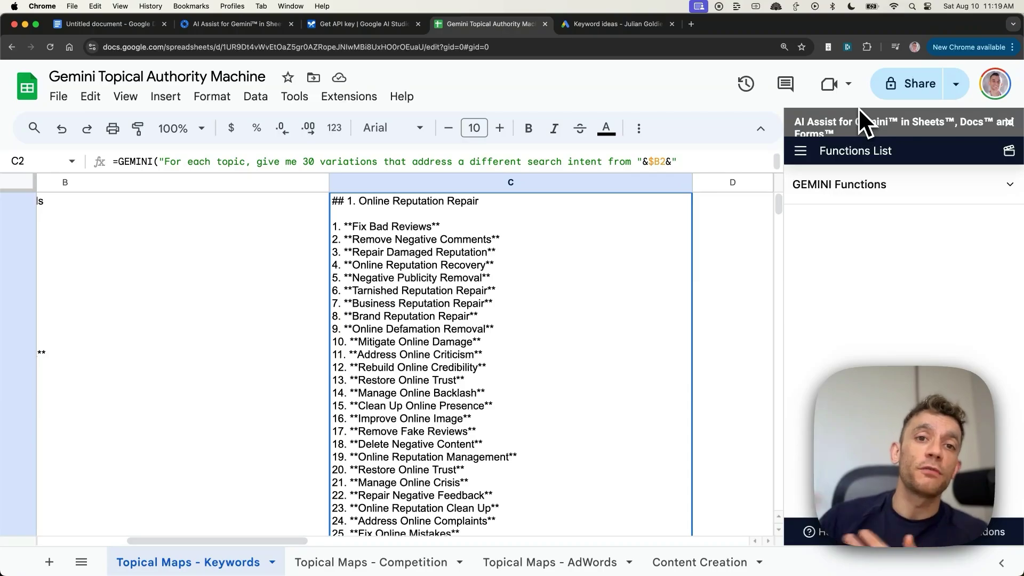
scroll(579, 262, "down", 1)
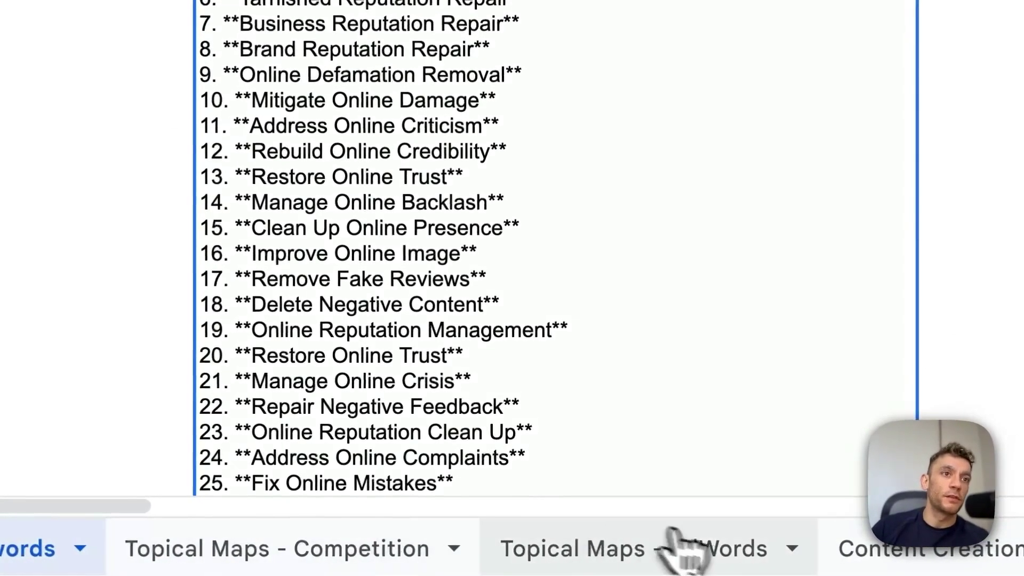
left_click(578, 563)
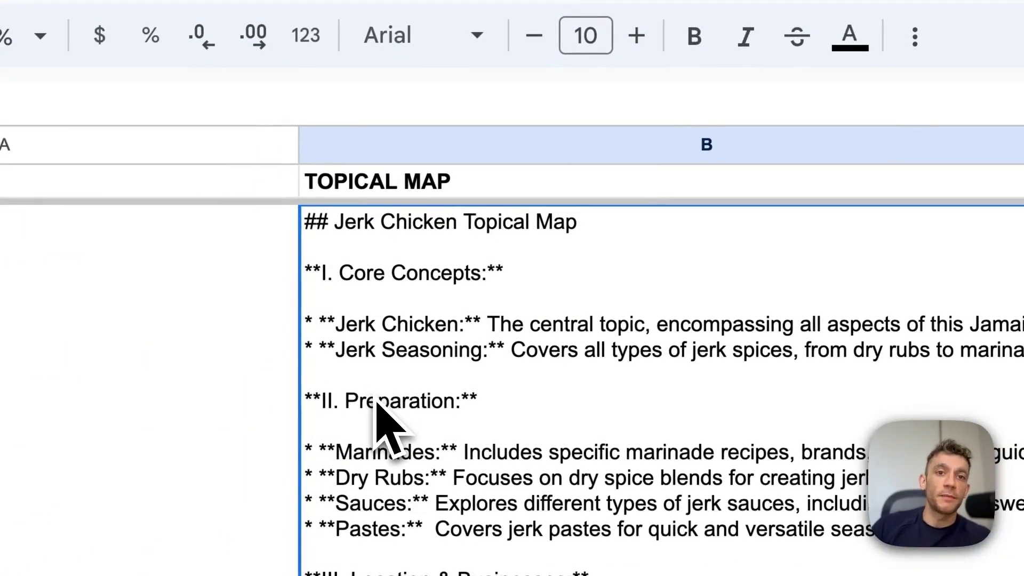
scroll(544, 539, "down", 5)
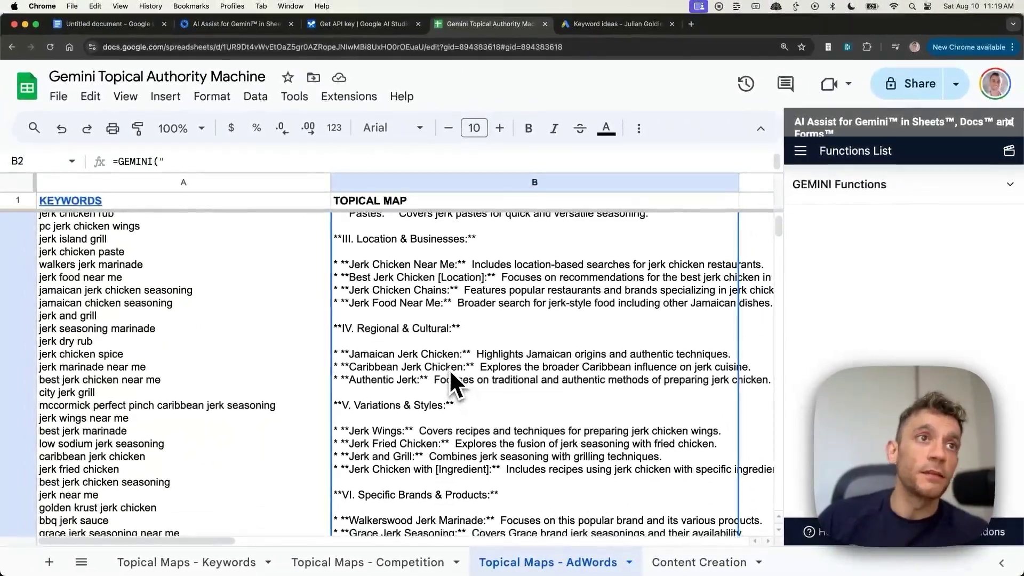
Read through the jerk chicken topical map on the Topical Maps - AdWords sheet, from core concepts to additional keywords.
scroll(448, 368, "down", 3)
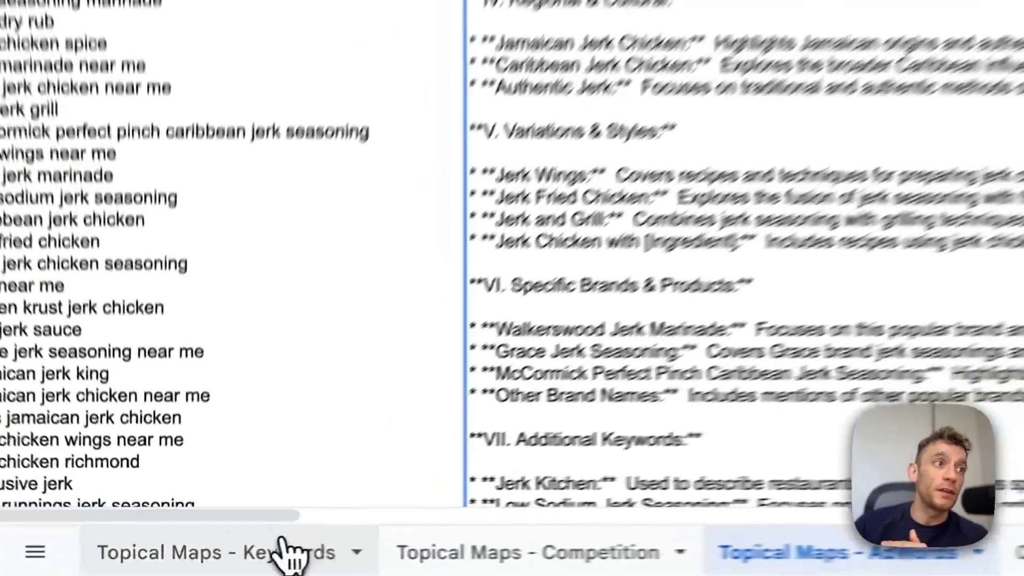
left_click(320, 562)
left_click(536, 562)
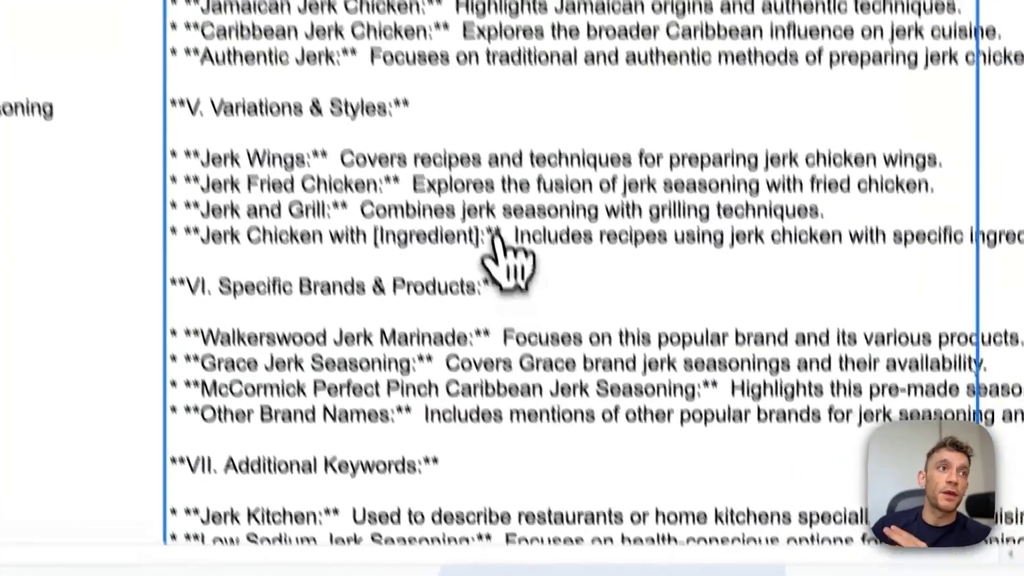
scroll(248, 123, "up", 5)
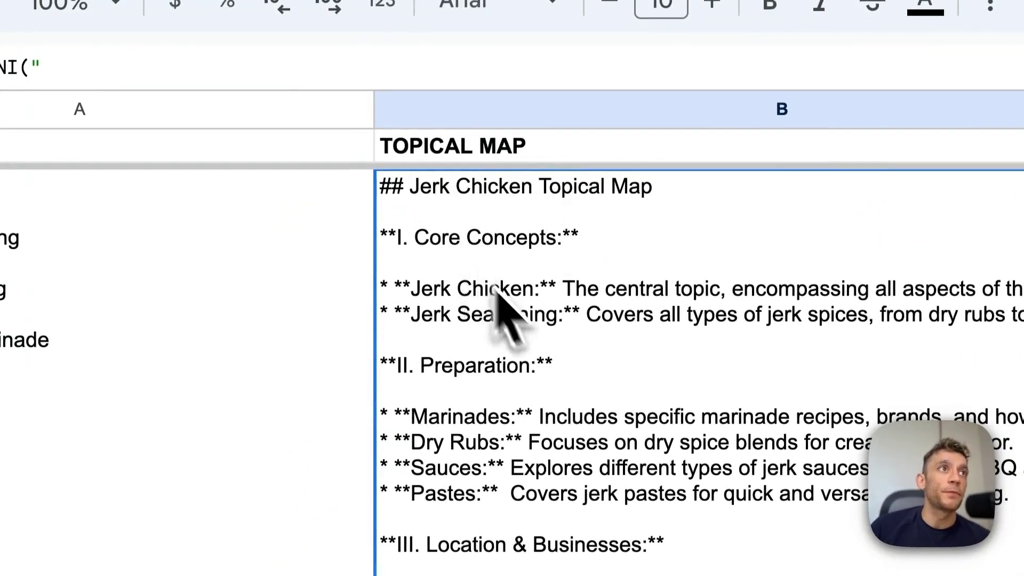
scroll(504, 301, "down", 3)
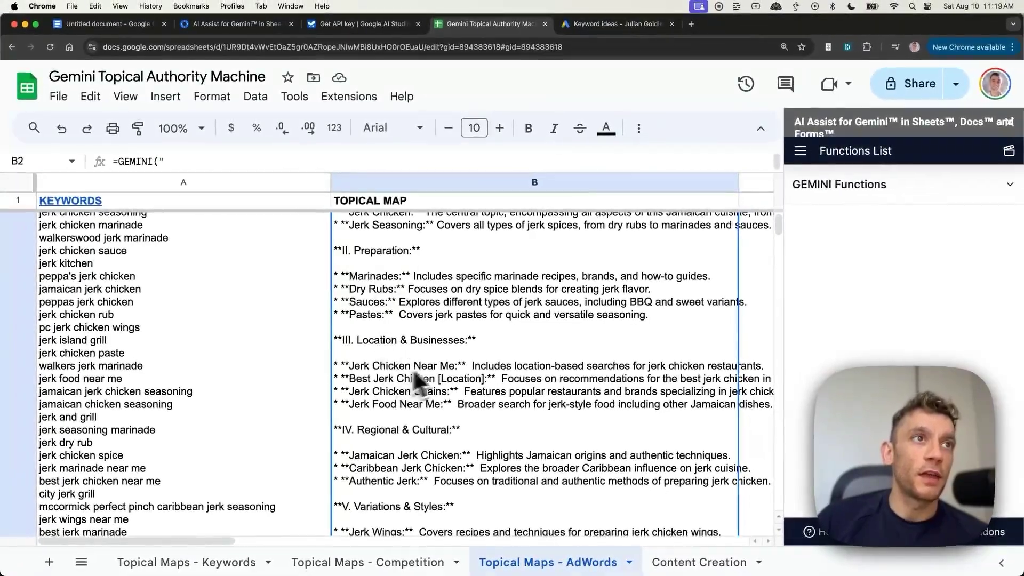
scroll(424, 373, "down", 3)
scroll(400, 395, "down", 3)
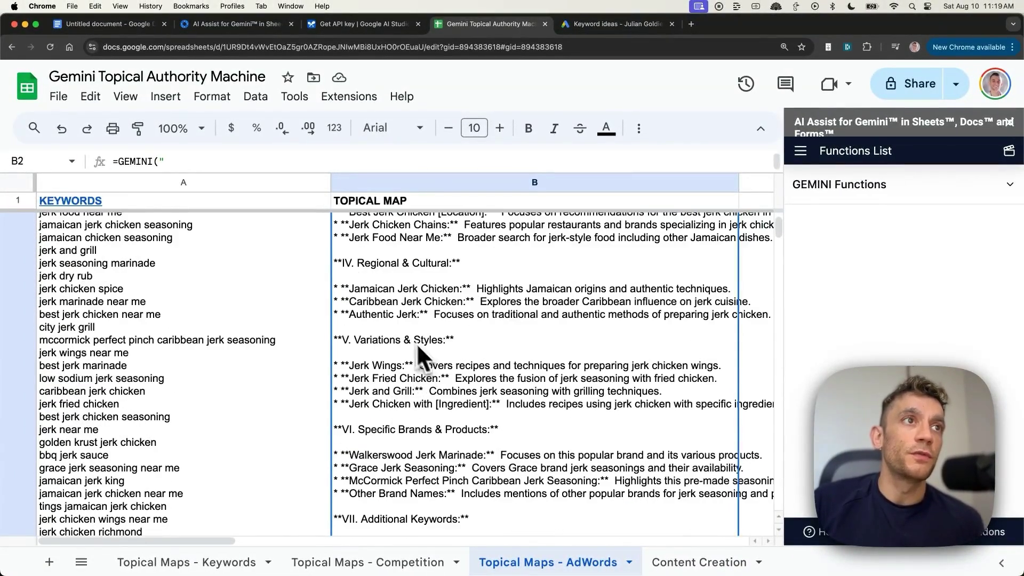
scroll(411, 384, "down", 5)
scroll(406, 395, "up", 10)
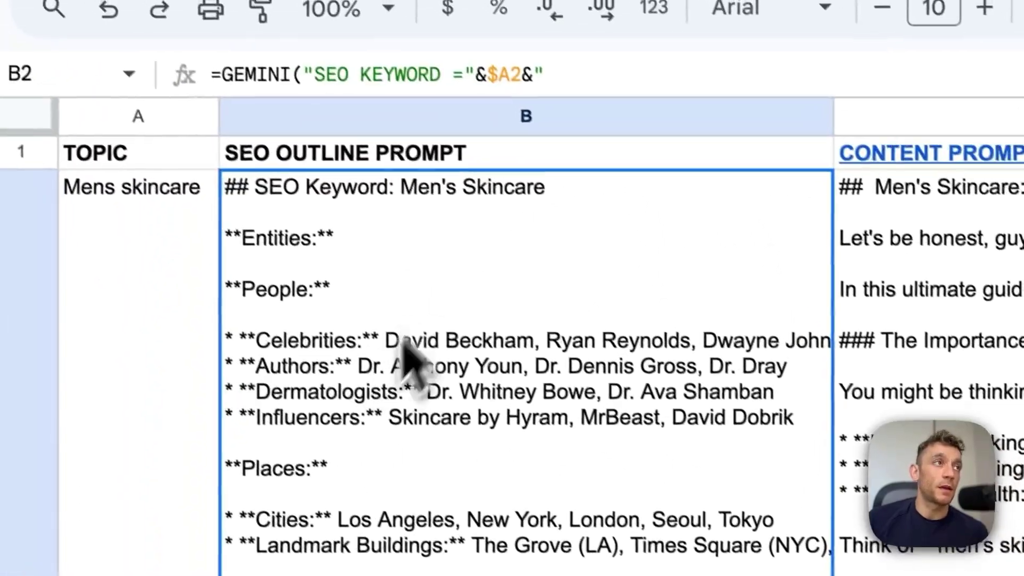
Enter "Are Backlinks Still Important" as the topic in A2 of the Content Creation sheet and fit column A to its text.
key("Left")
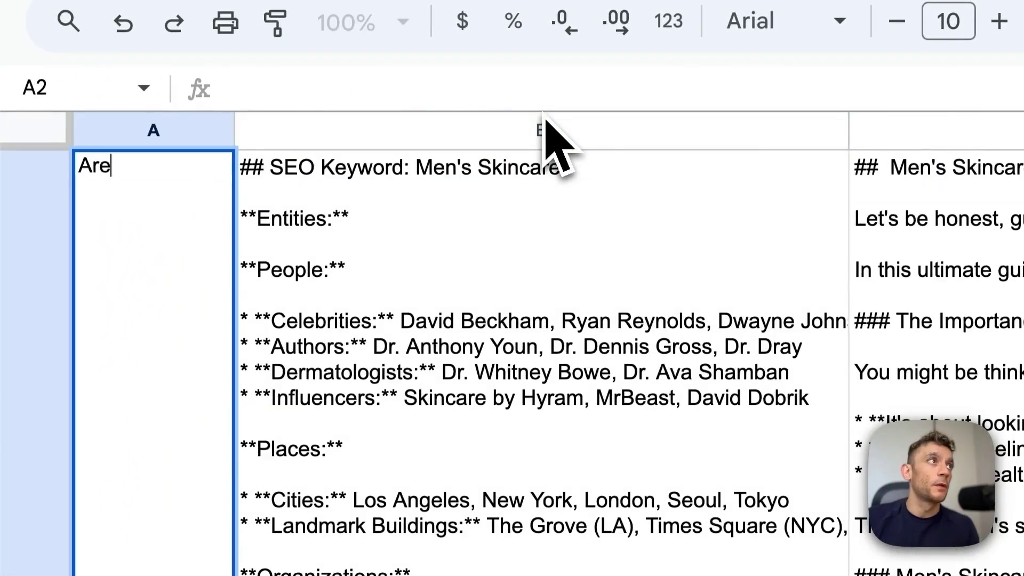
type("Are Backlinks Still")
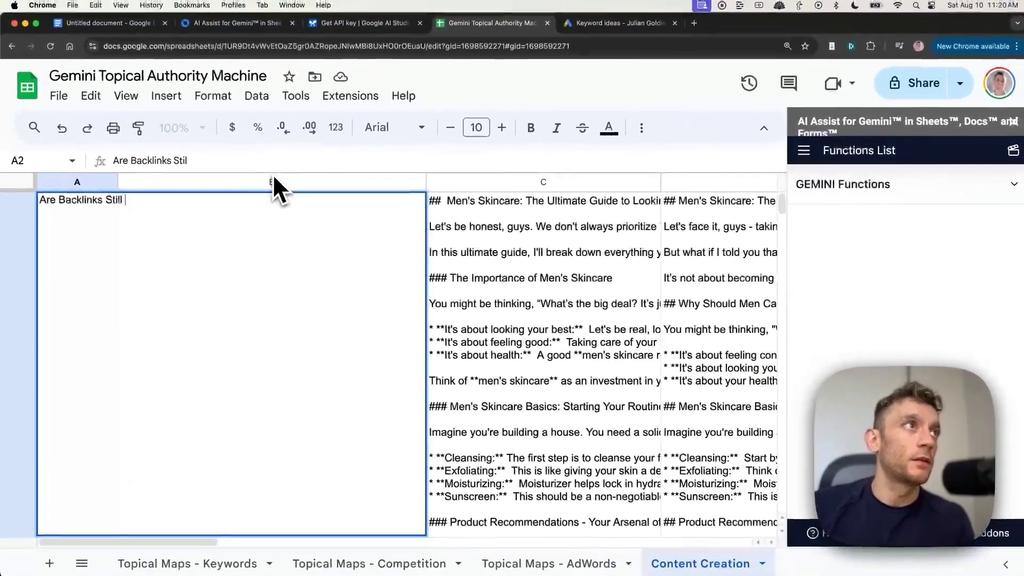
key("Return")
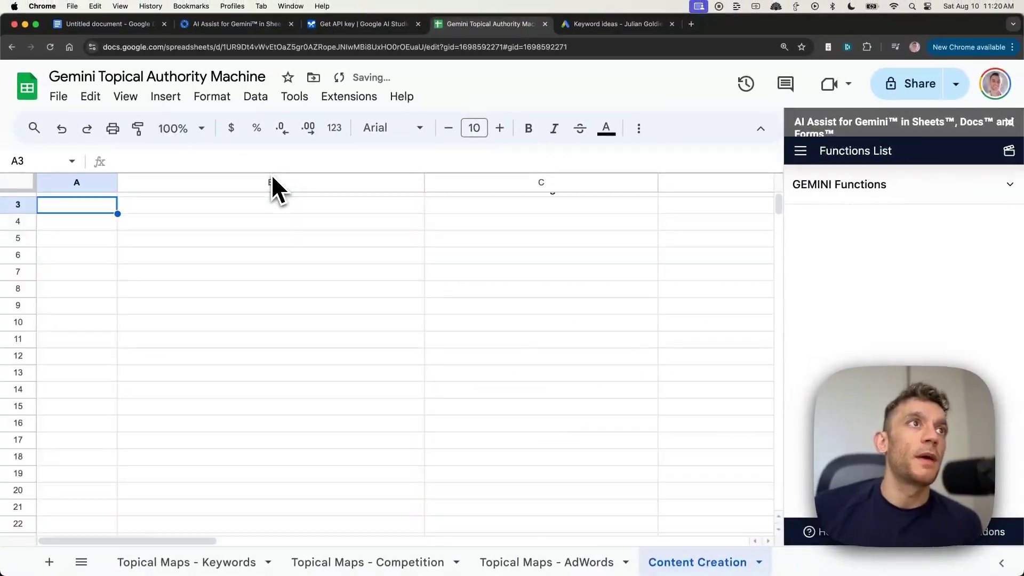
key("Up")
key("Up")
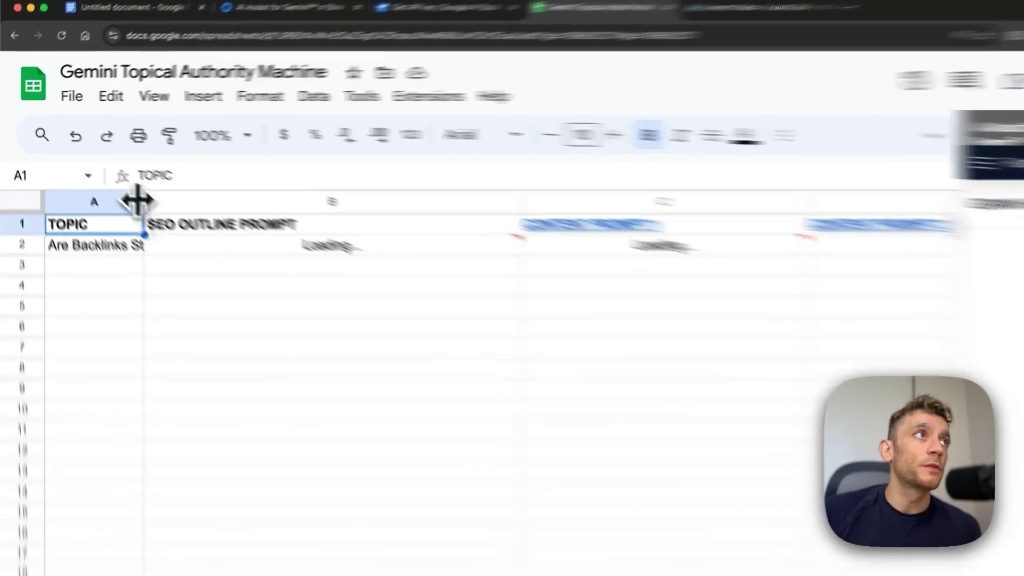
double_click(118, 183)
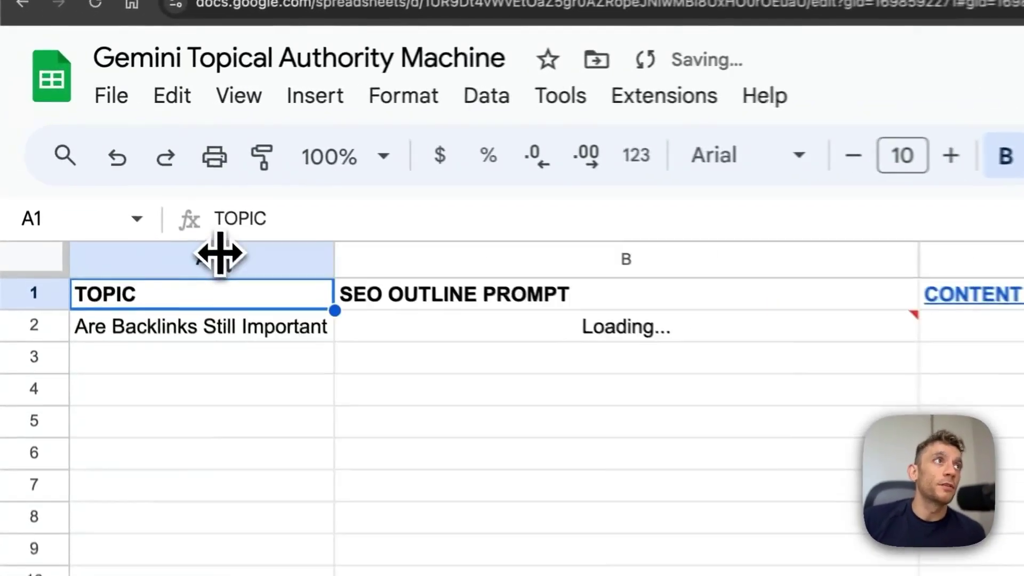
Look over the SEO outline and the two articles generated for the backlinks topic in columns B, C and D.
left_click(324, 206)
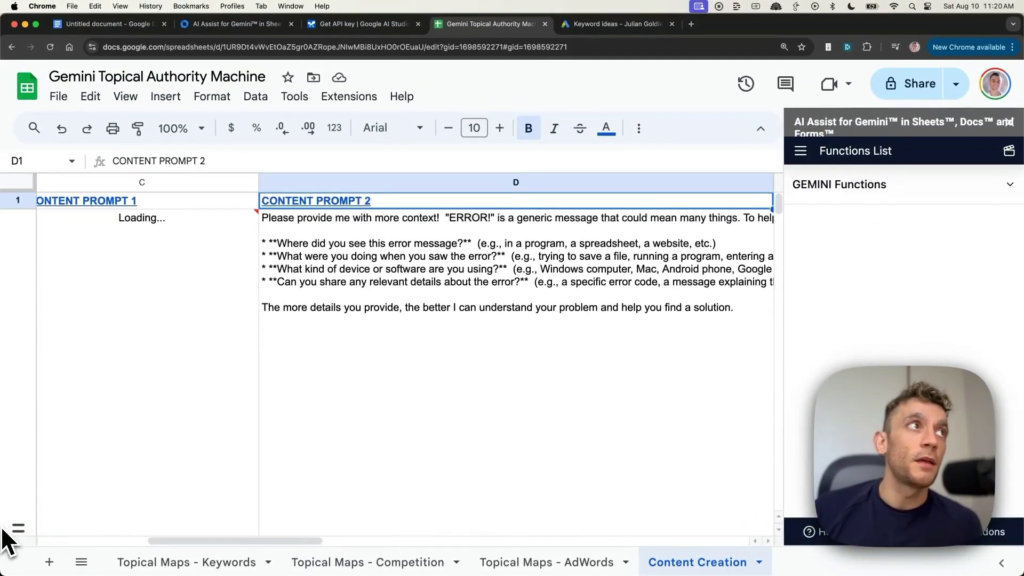
key("Left")
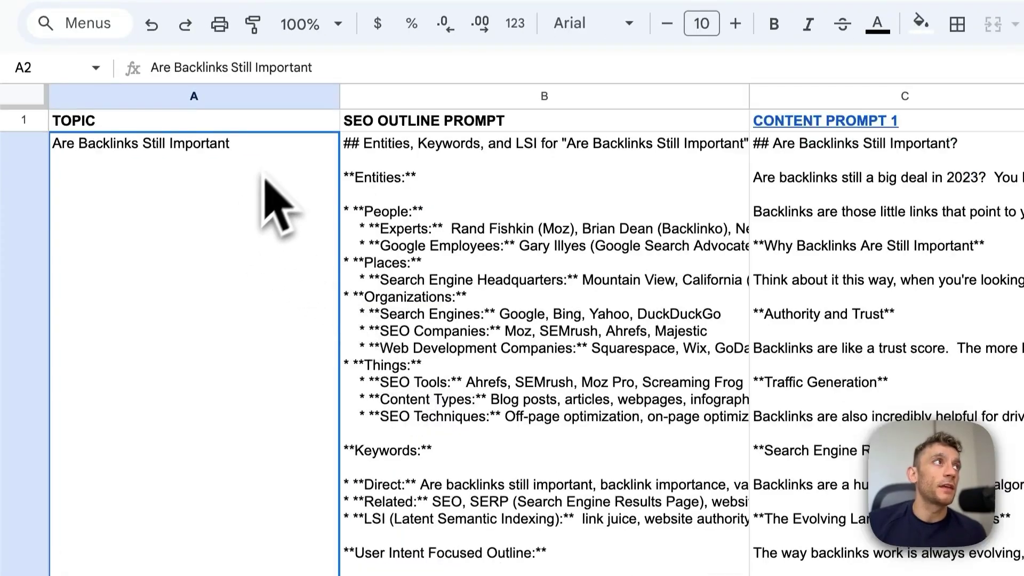
scroll(262, 373, "down", 9)
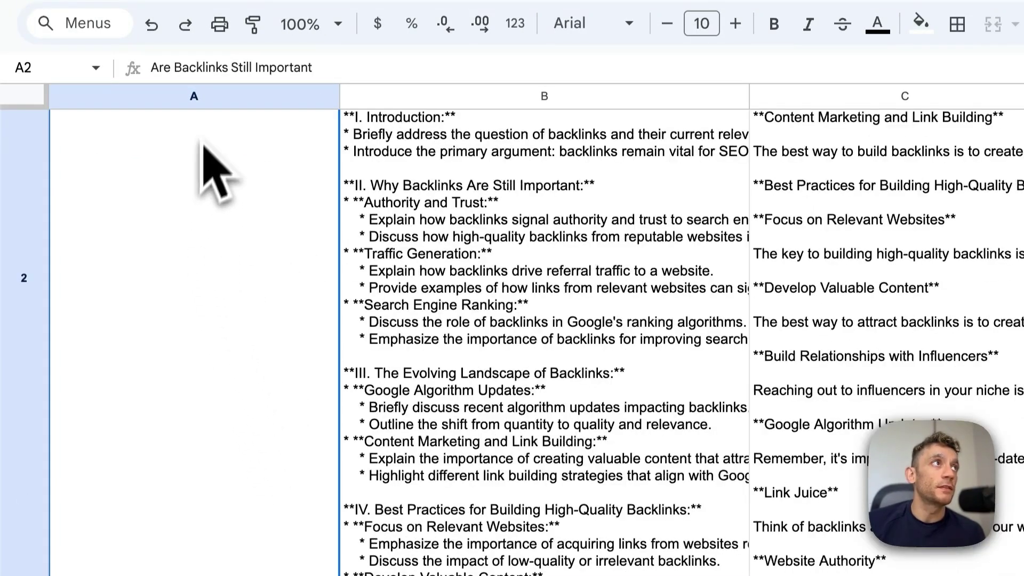
left_click(198, 102)
scroll(216, 200, "up", 9)
left_click(554, 331)
left_click(837, 397)
left_click(672, 389)
left_click(560, 453)
left_click(302, 158)
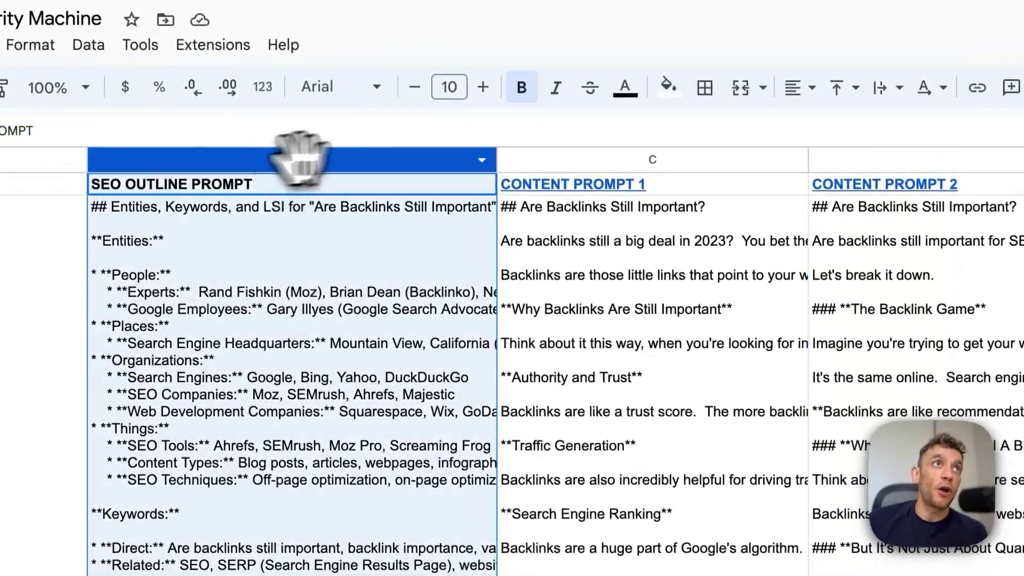
left_click(600, 158)
left_click(914, 160)
scroll(588, 416, "down", 2)
scroll(565, 437, "up", 2)
Examine the GEMINI formula in B2 that requests entities, keywords, LSI terms and a user-intent outline for the topic in A2.
left_click(203, 299)
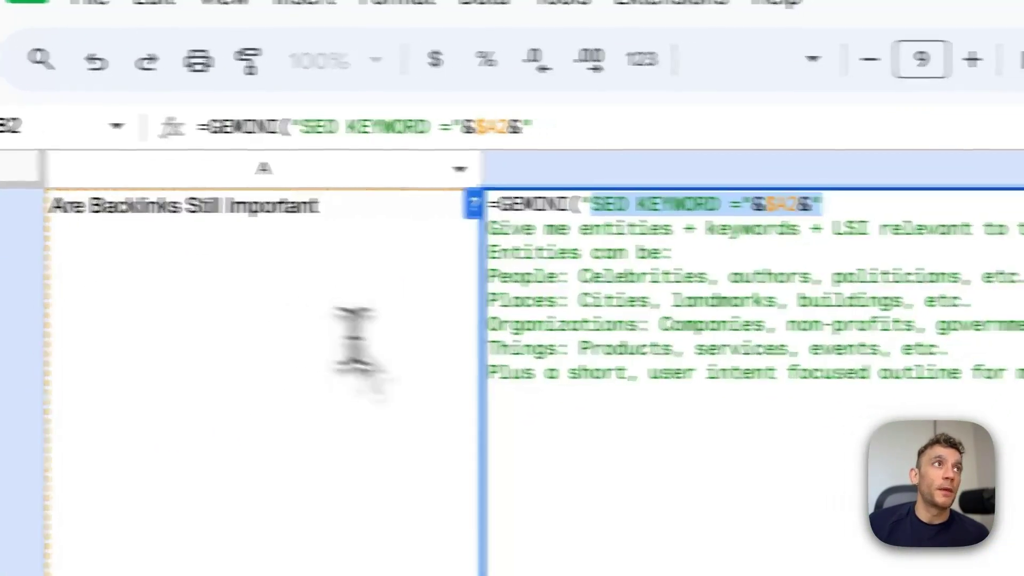
left_click(517, 453)
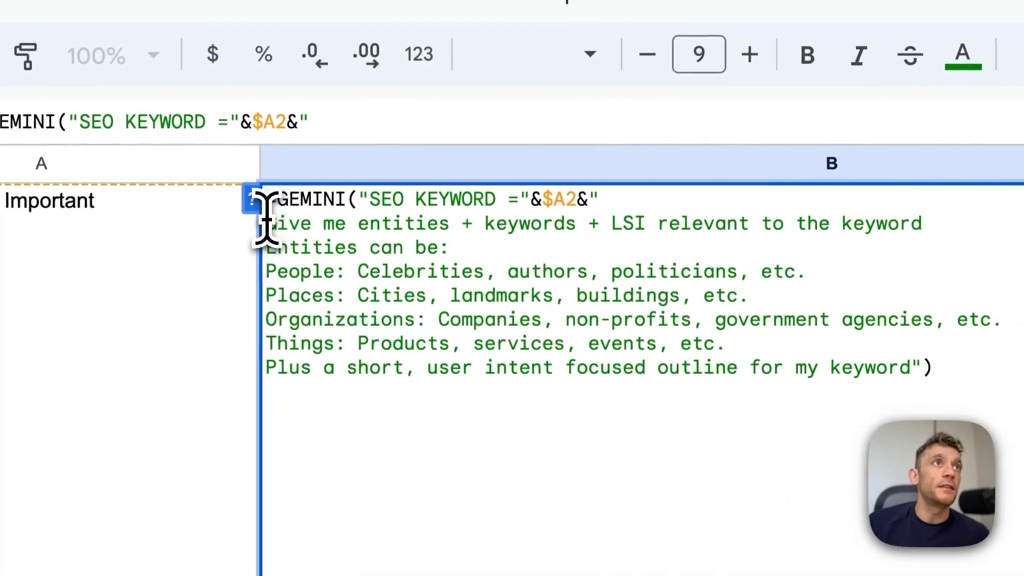
left_click_drag(527, 226, 305, 447)
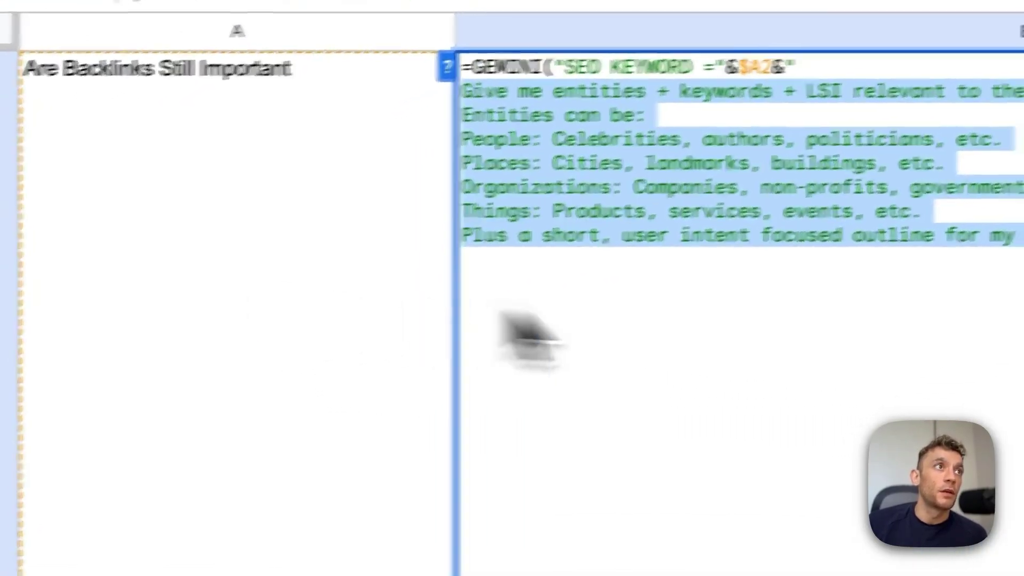
left_click(669, 187)
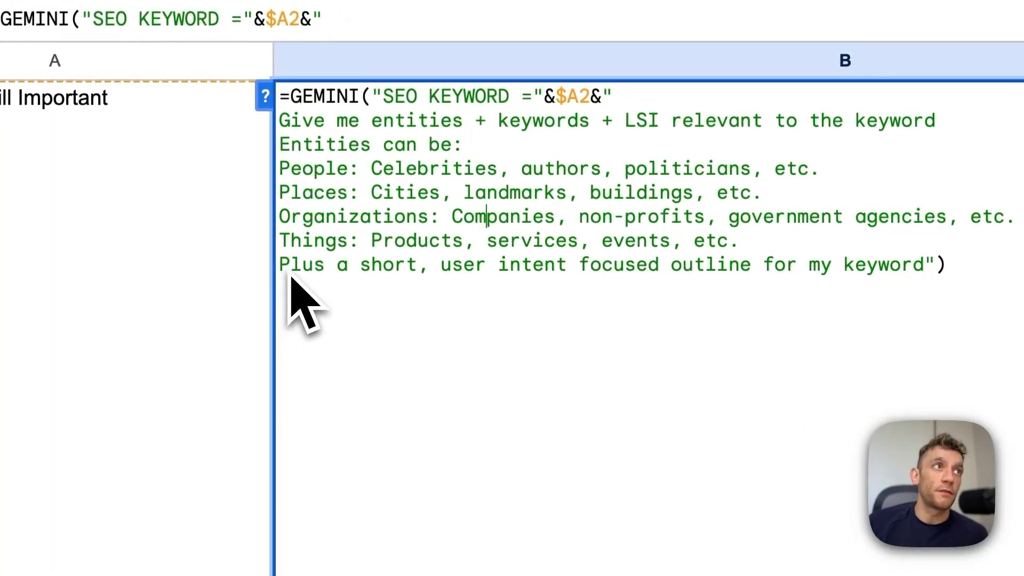
left_click_drag(403, 227, 1014, 296)
triple_click(1013, 297)
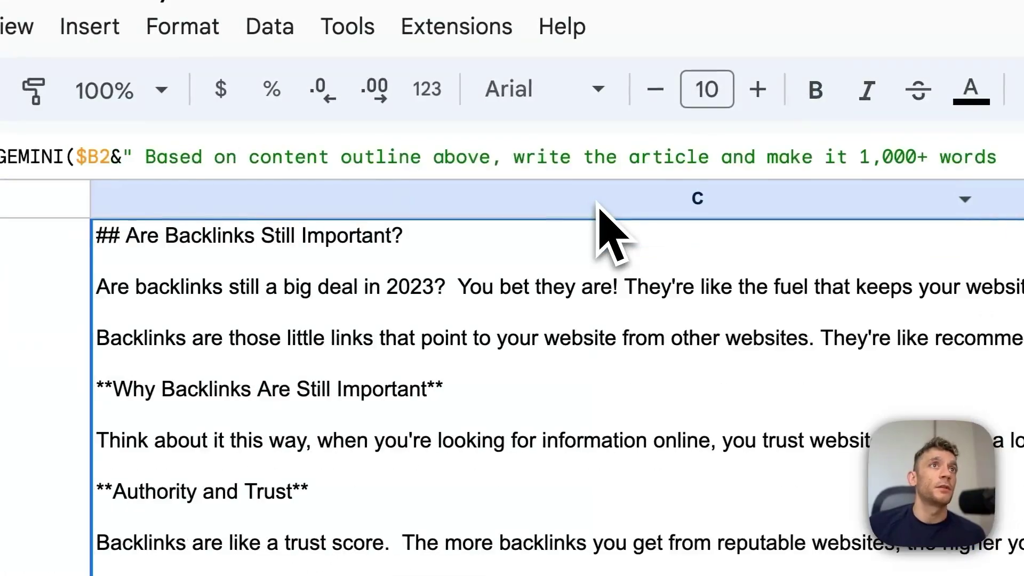
key("Right")
key("Left")
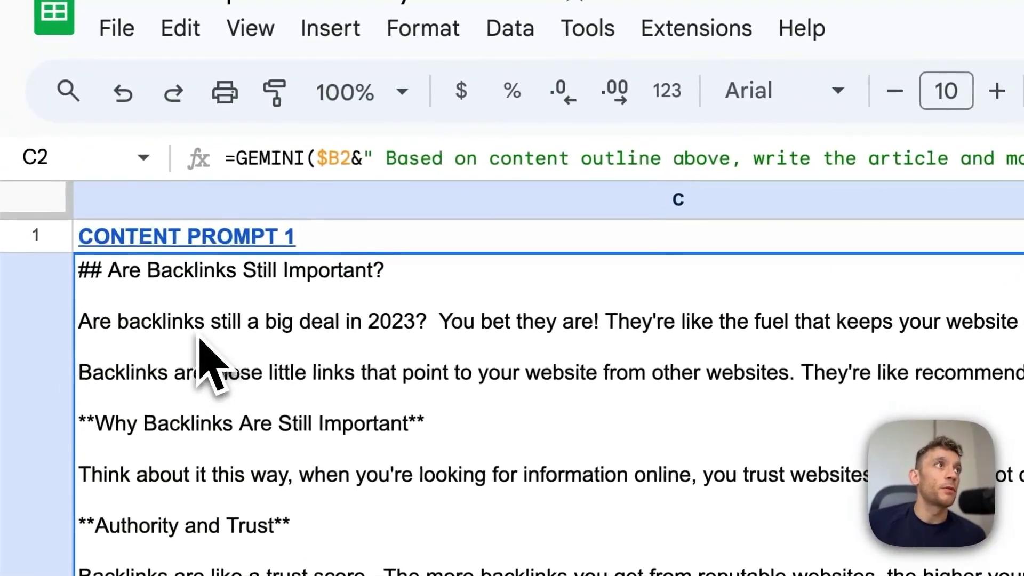
Copy the two generated articles in C2:D2 and paste them into Markdown Live Preview in place of its existing text.
key("super+c")
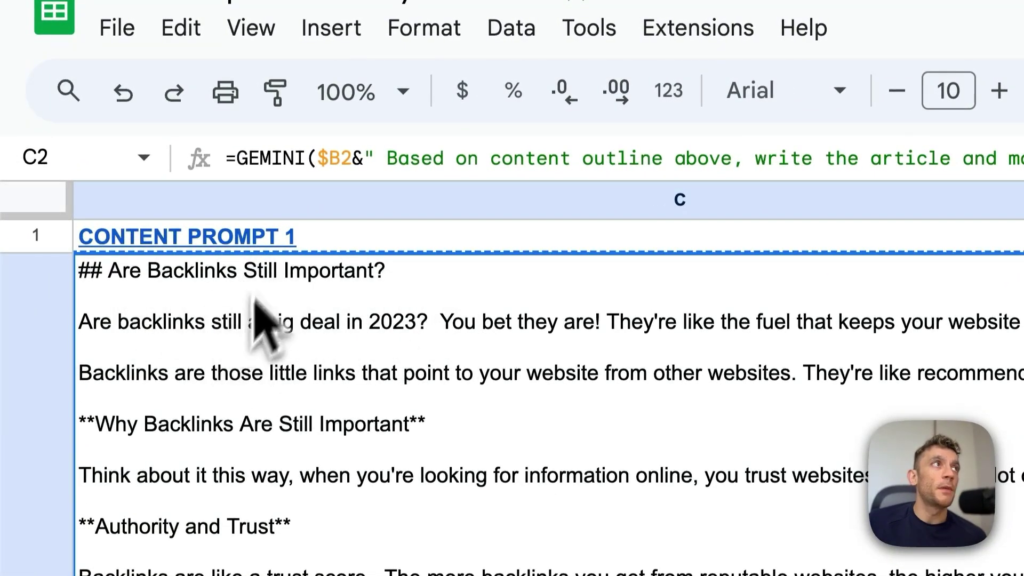
left_click(269, 236)
left_click(289, 287)
left_click(693, 11)
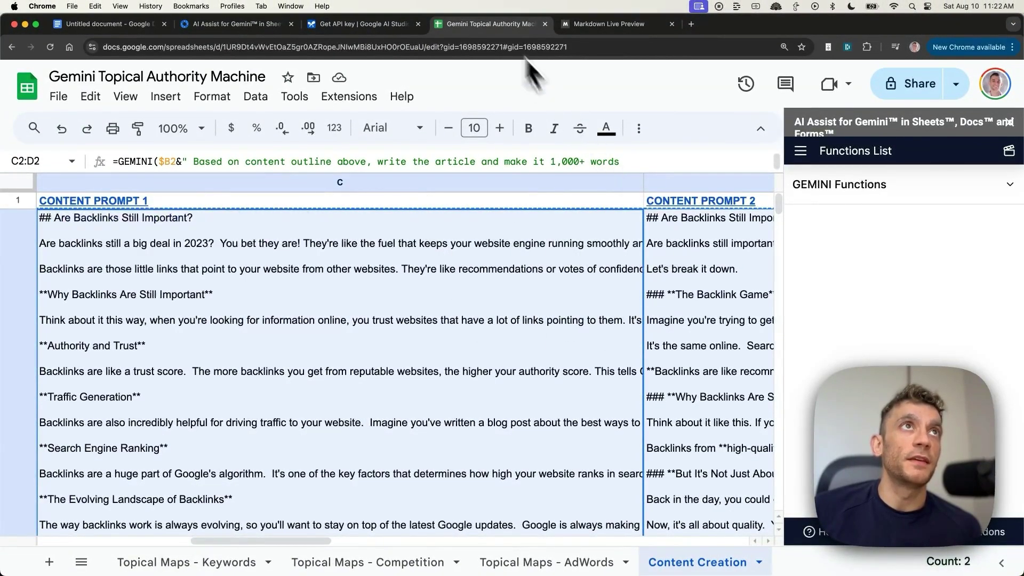
left_click(608, 23)
key("super+a")
key("super+v")
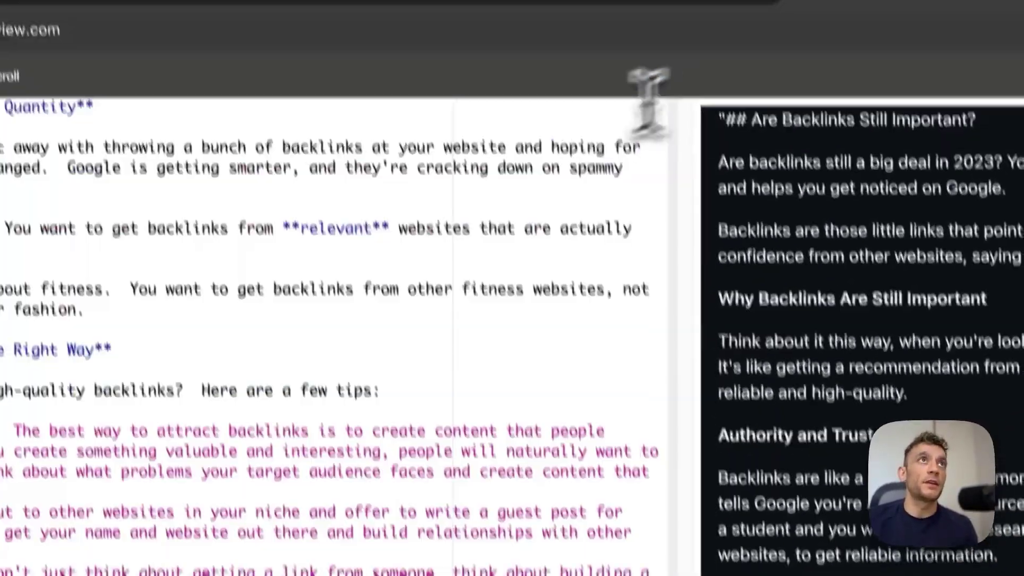
left_click(671, 3)
left_click(358, 350)
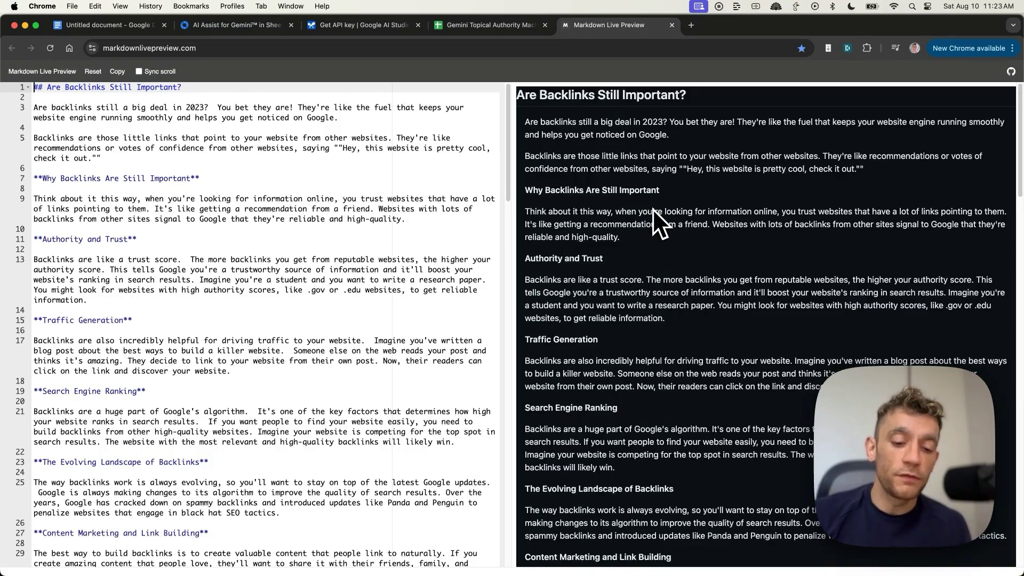
Open the SOP: SEO Content Quality Control Checklist in a new tab and compare its guidance with the generated articles in the sheet.
key("super+t")
key("super+v")
key("Return")
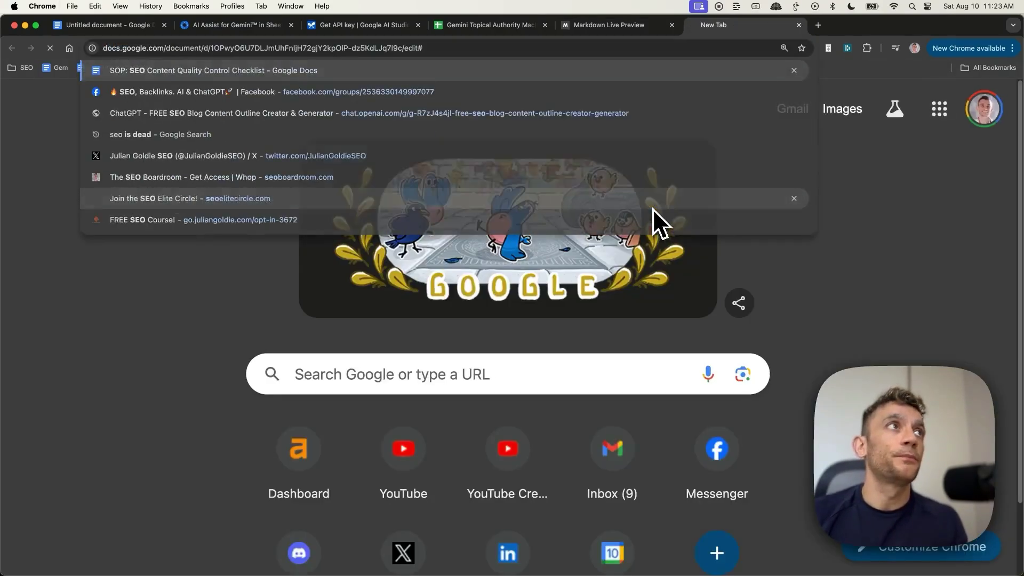
left_click(501, 31)
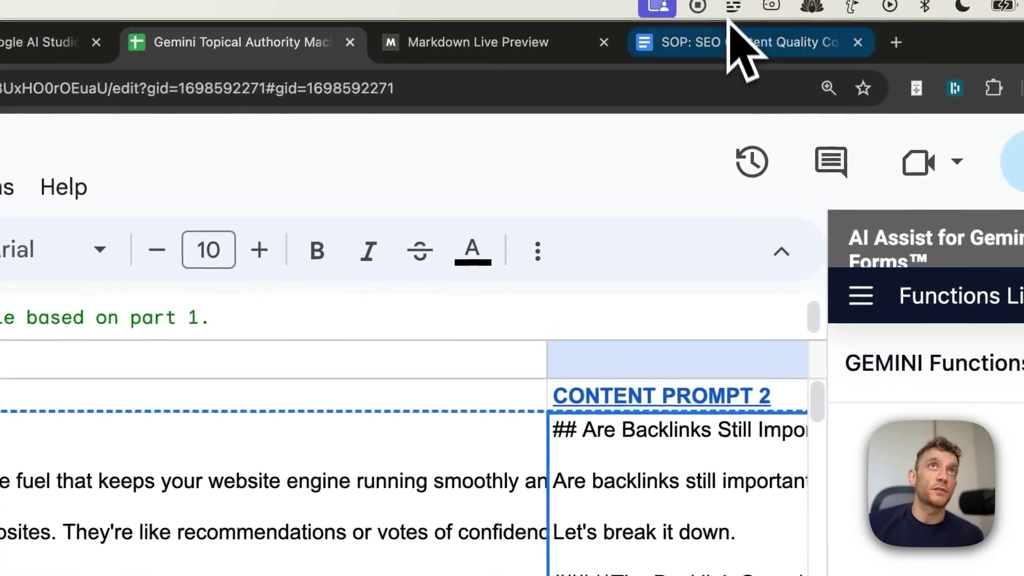
left_click(723, 40)
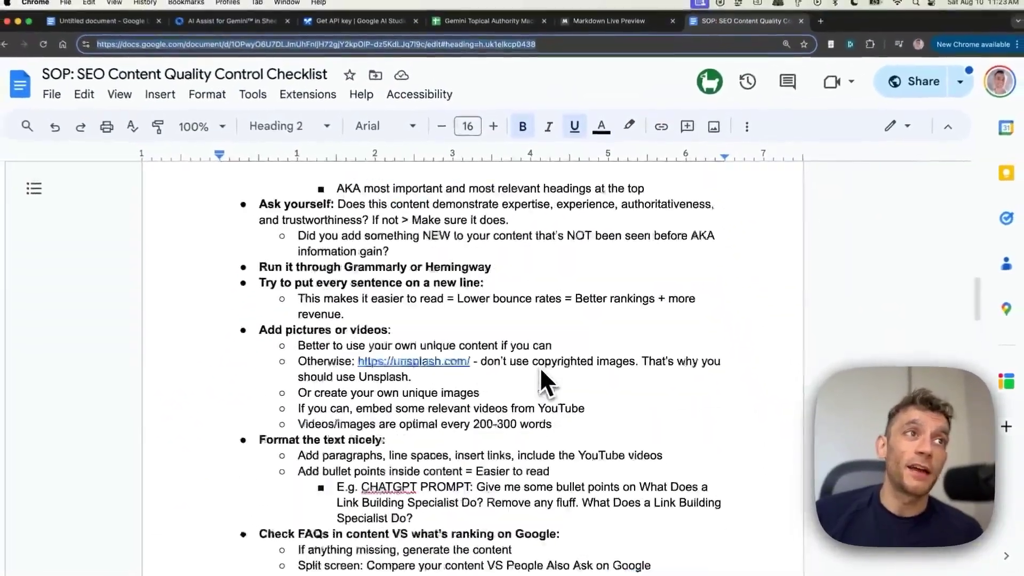
scroll(540, 367, "up", 10)
scroll(540, 366, "up", 2)
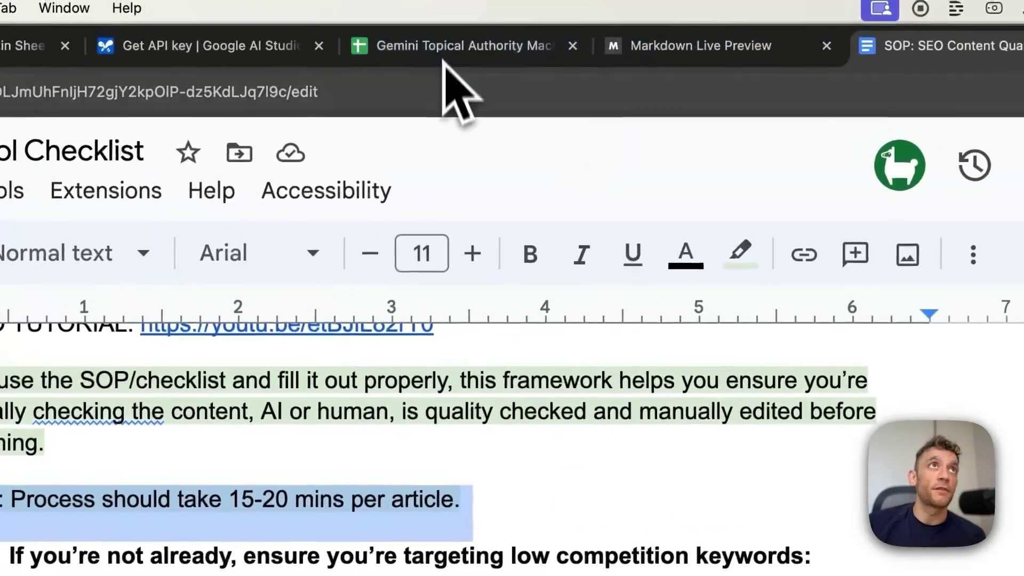
left_click(448, 55)
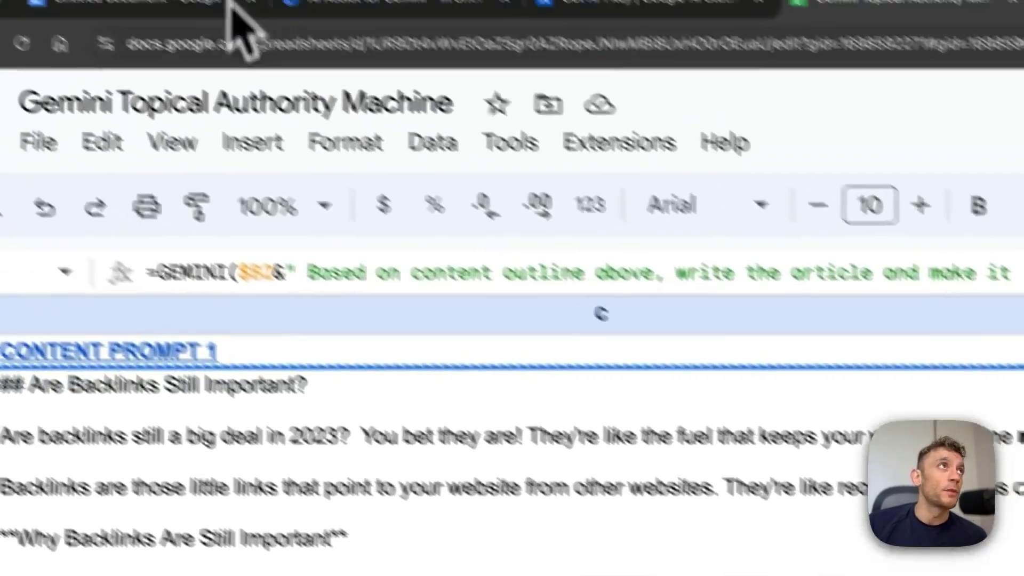
left_click(743, 55)
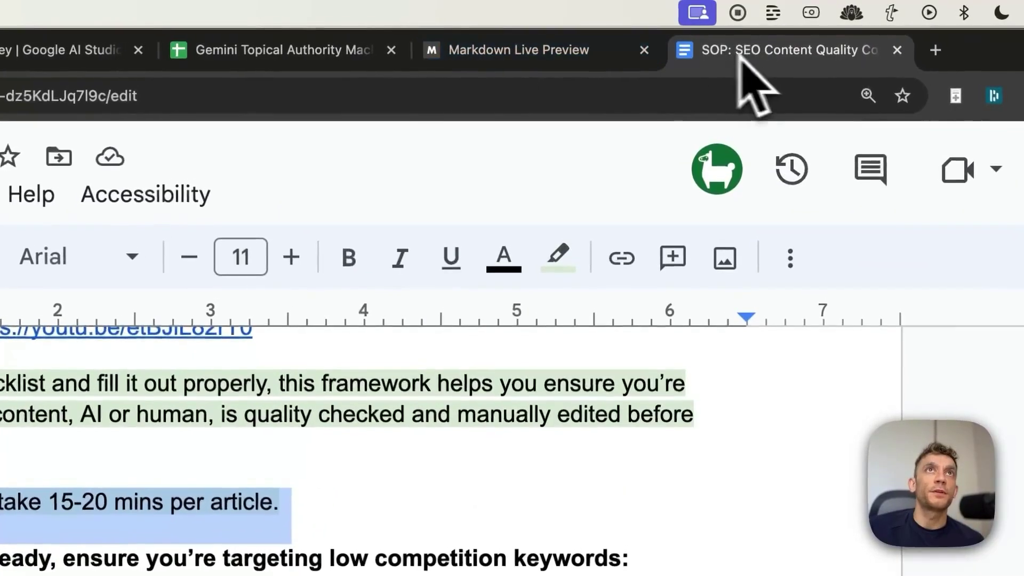
Review the Topical Maps - Competition and Topical Maps - AdWords sheets, then the topic and SEO outline on the Content Creation sheet.
left_click(426, 51)
left_click(285, 51)
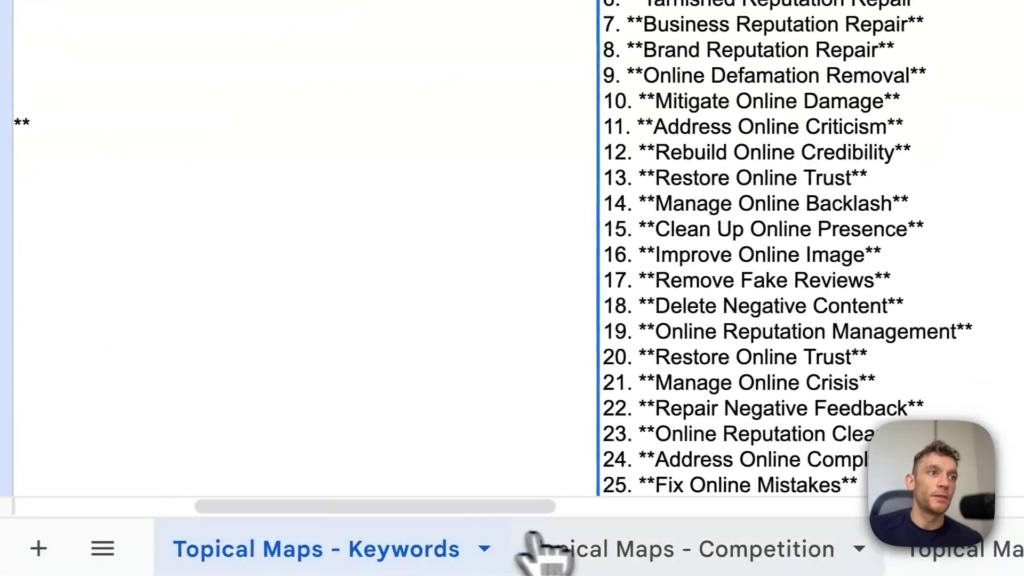
left_click(533, 538)
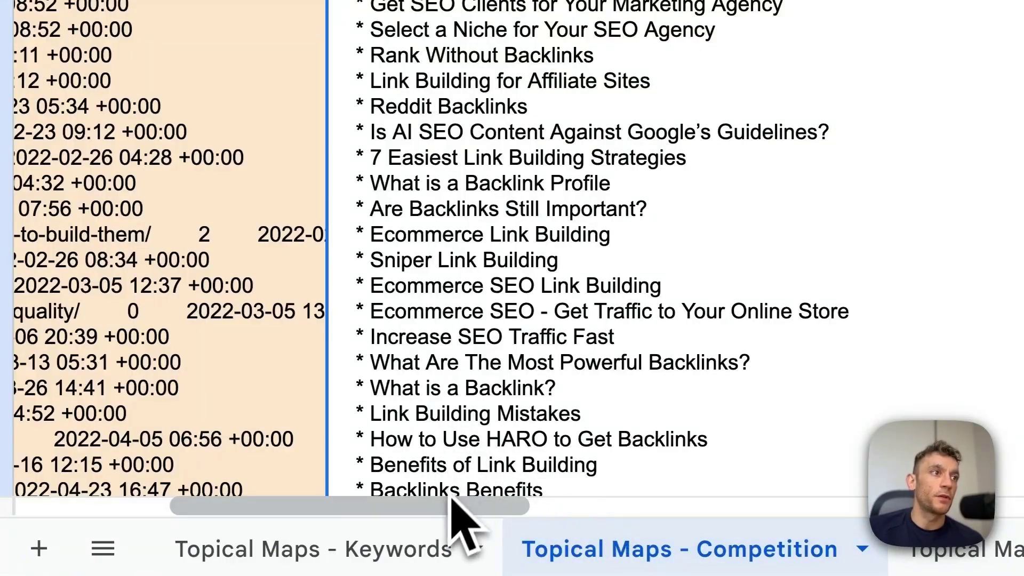
left_click_drag(452, 501, 176, 555)
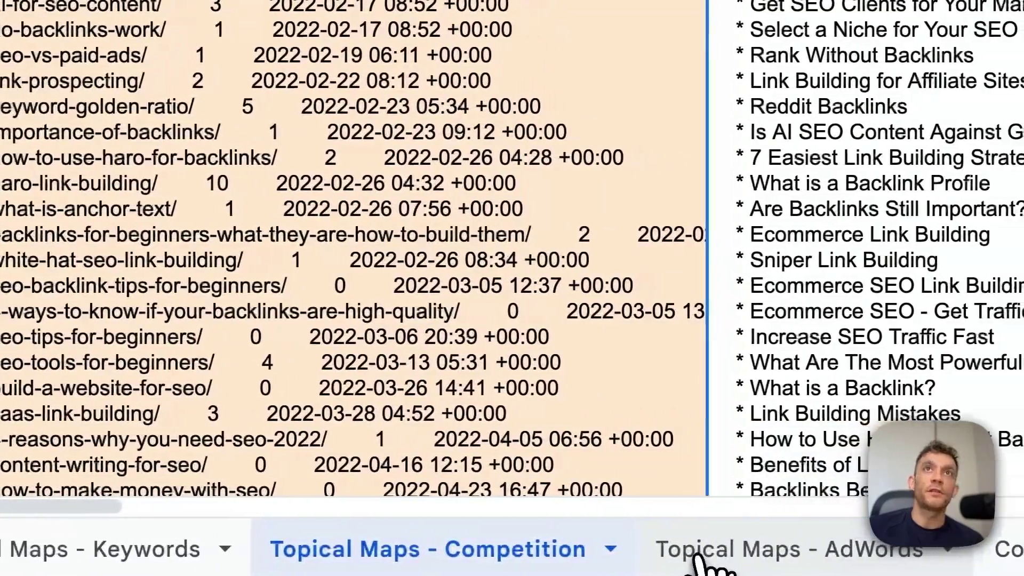
left_click(701, 560)
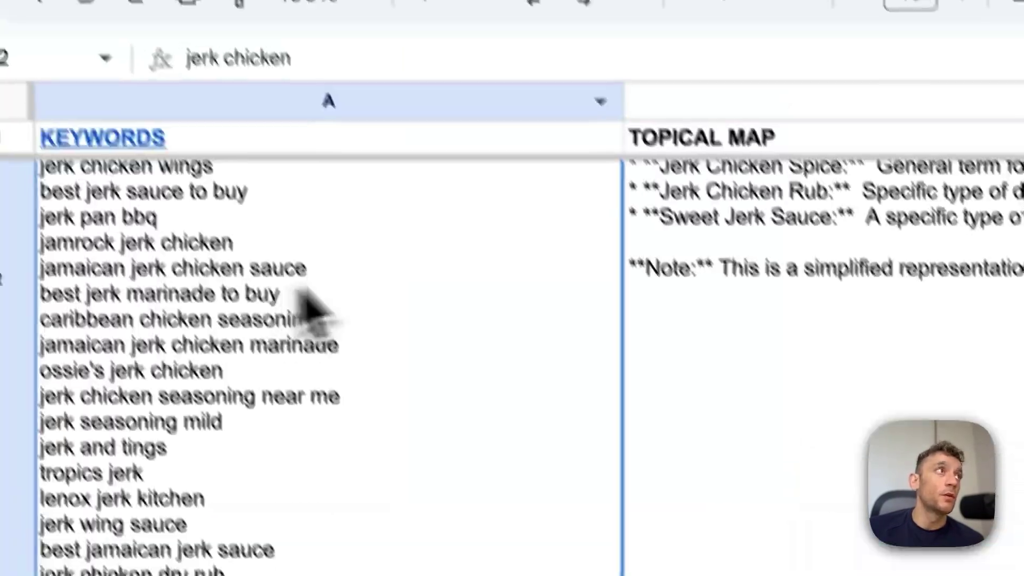
scroll(421, 363, "up", 5)
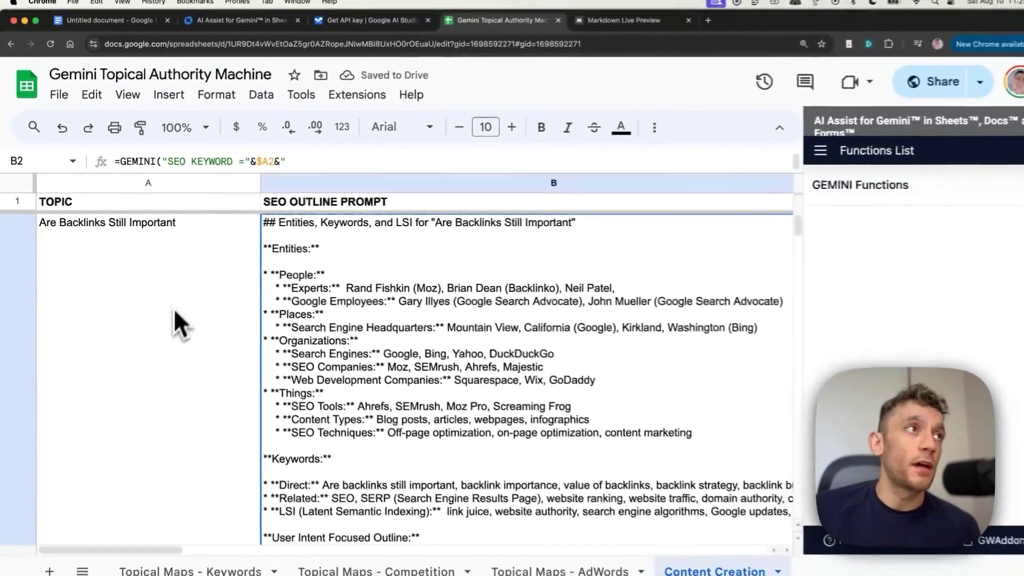
scroll(312, 472, "down", 2)
scroll(309, 464, "up", 2)
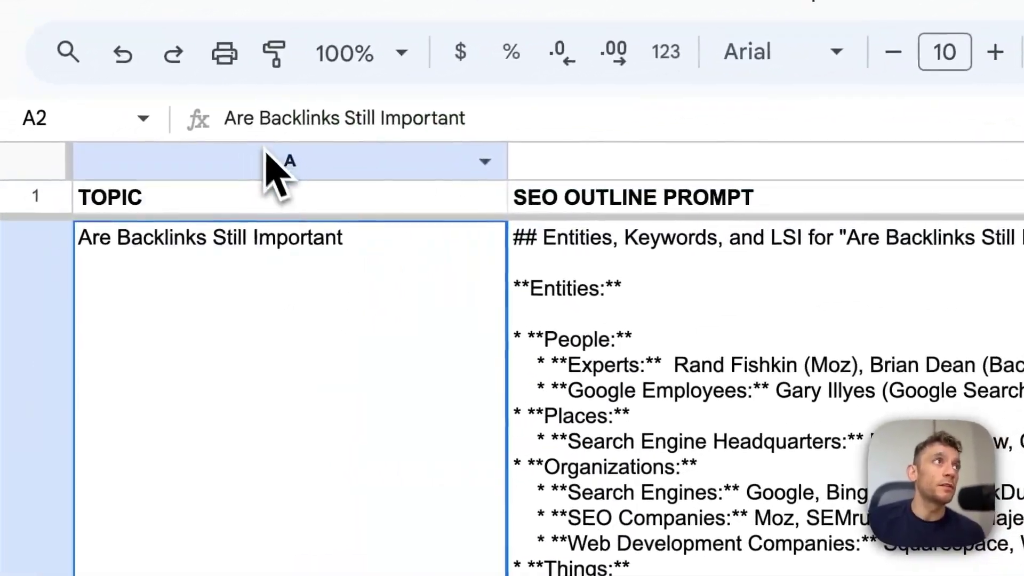
left_click(192, 175)
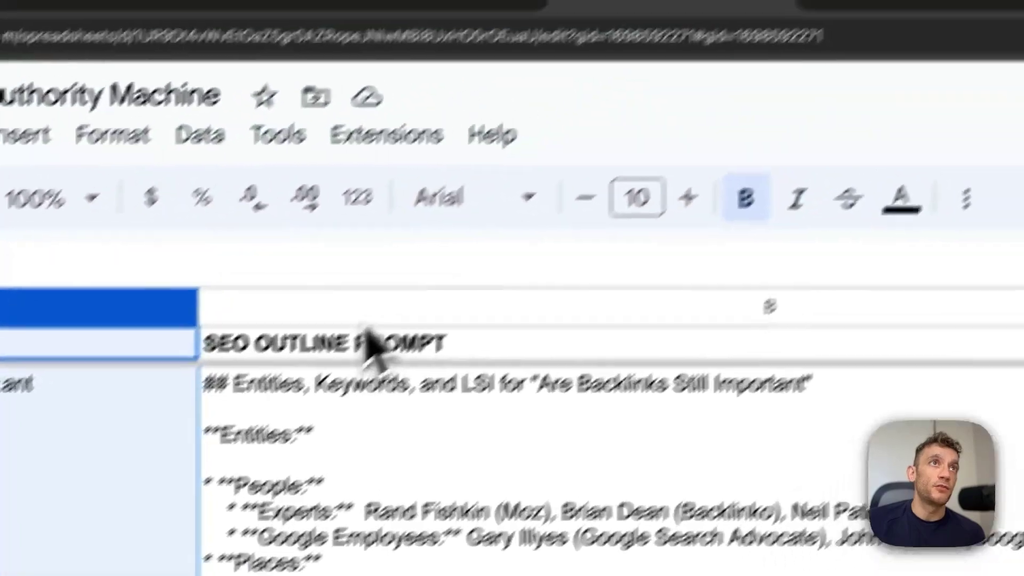
Switch to the untitled Google Docs document, open the AI Assist for Gemini add-on and look over its prompt options.
left_click(693, 60)
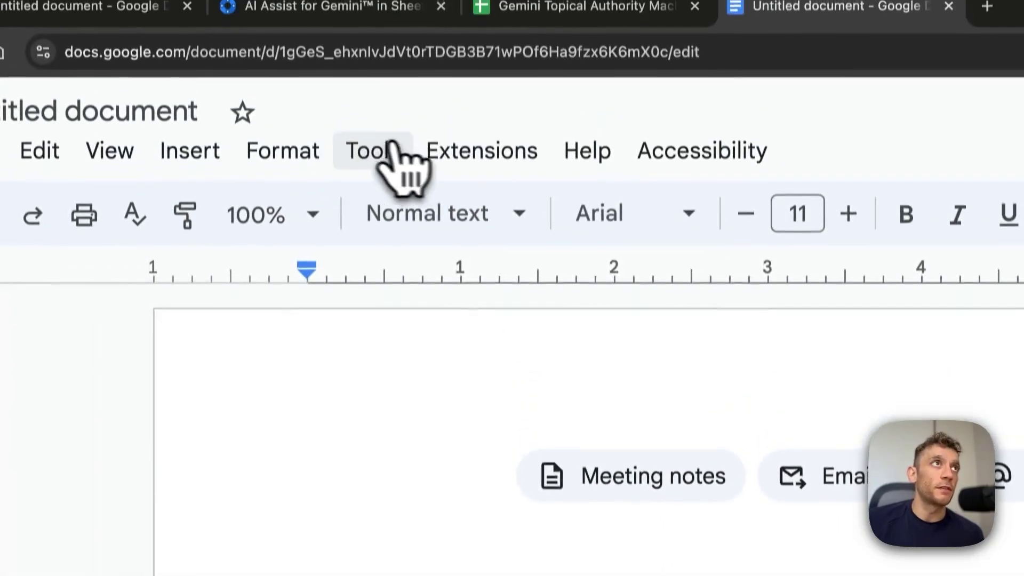
left_click(469, 169)
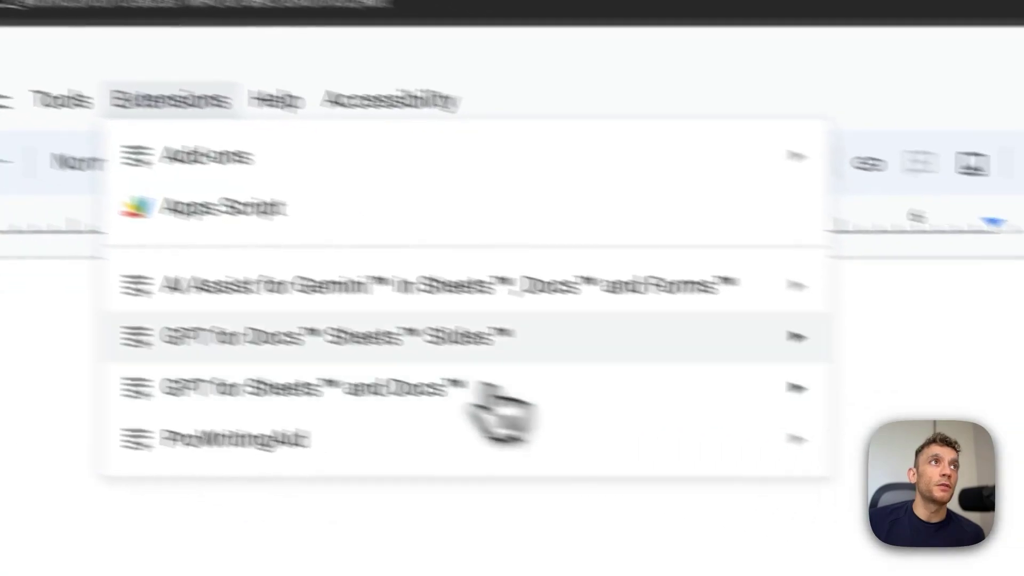
mouse_move(797, 368)
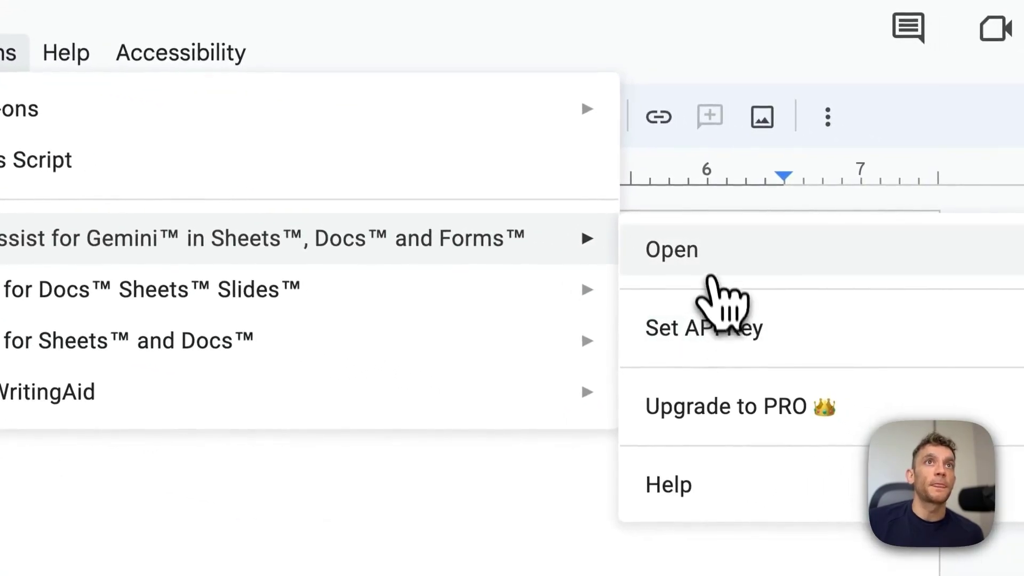
left_click(732, 279)
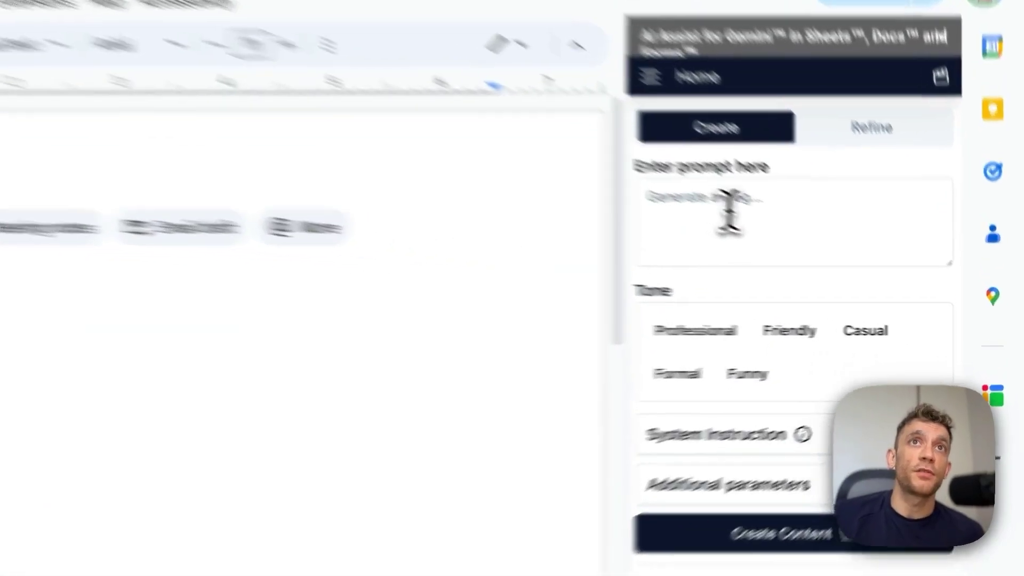
left_click(820, 244)
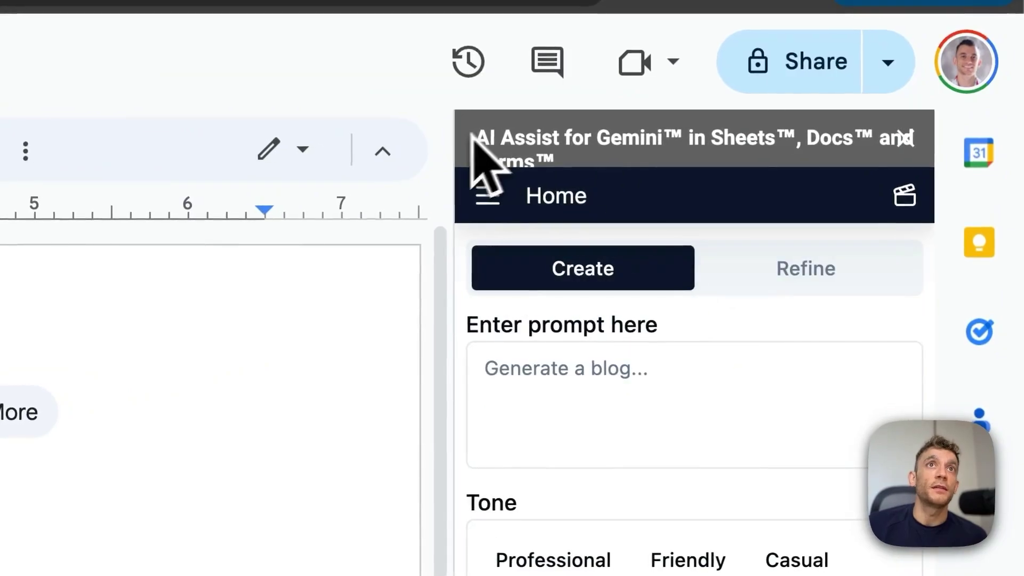
left_click(892, 194)
Return to the FREE Gemini AI Topical Authority Machine document and set its general access to Anyone with the link.
left_click(514, 205)
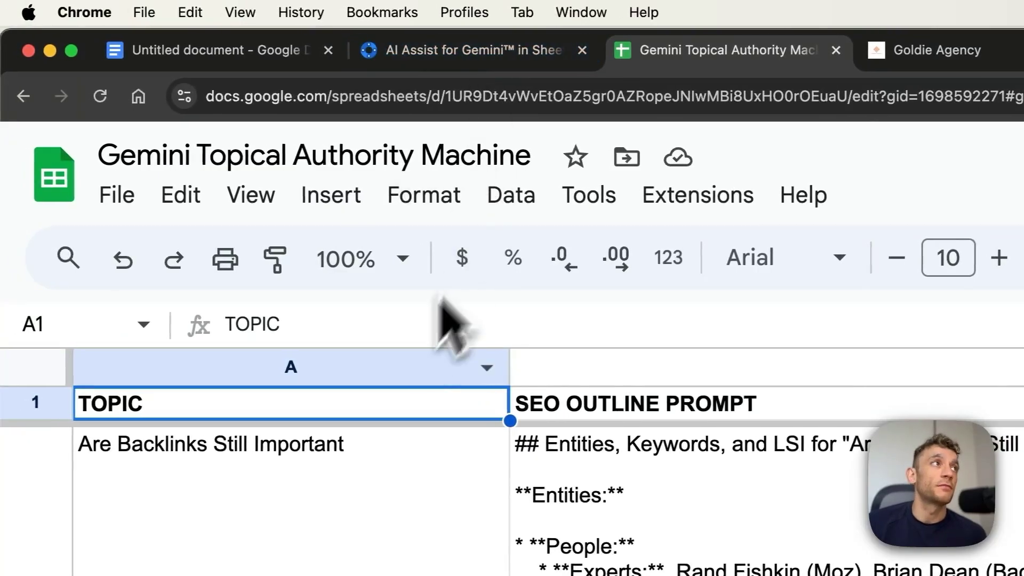
left_click(315, 464)
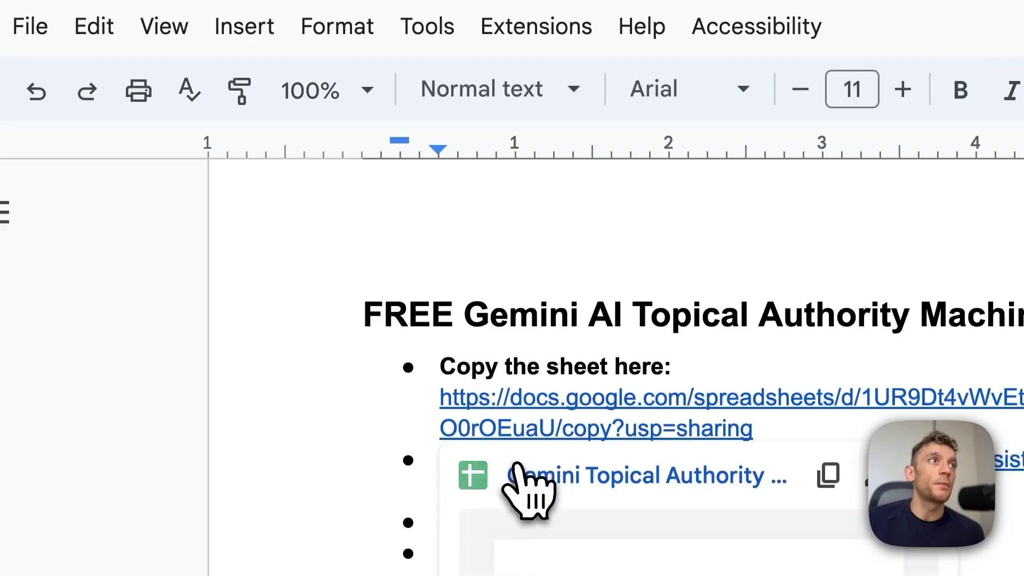
left_click(520, 486)
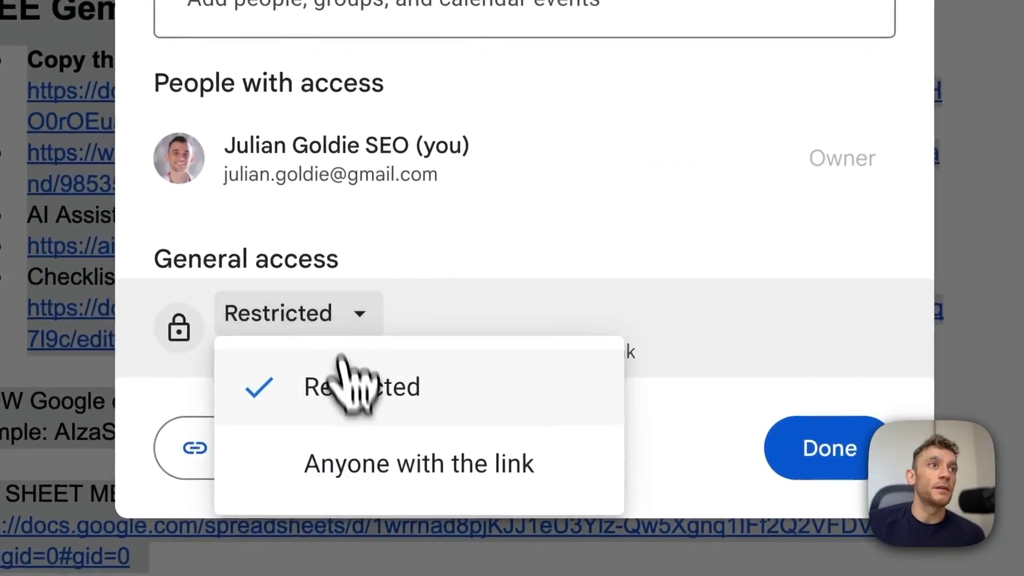
left_click(373, 463)
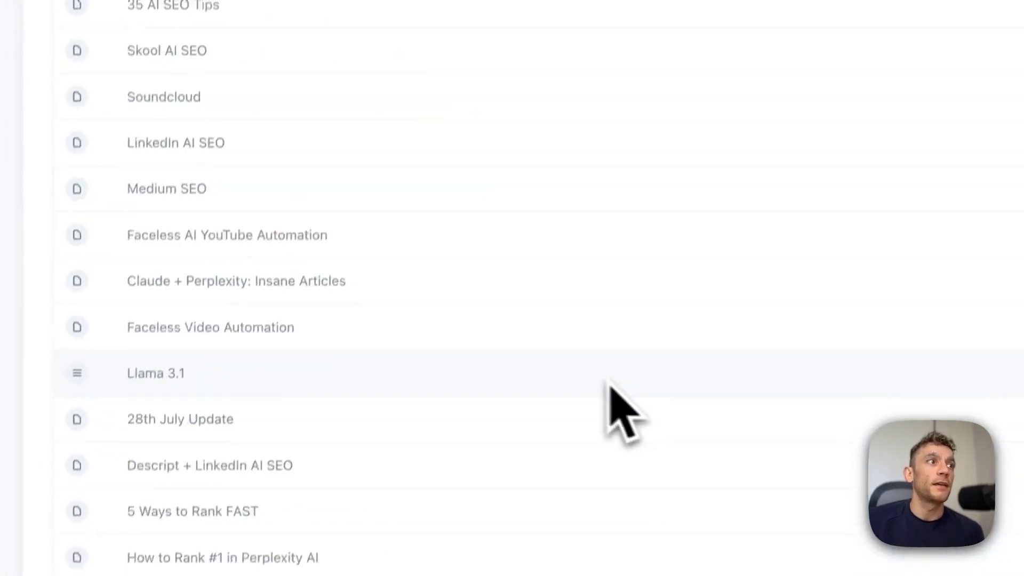
Search the Goldie Agency course's lesson list for "topical map" to locate the Topical Maps section.
scroll(607, 385, "down", 15)
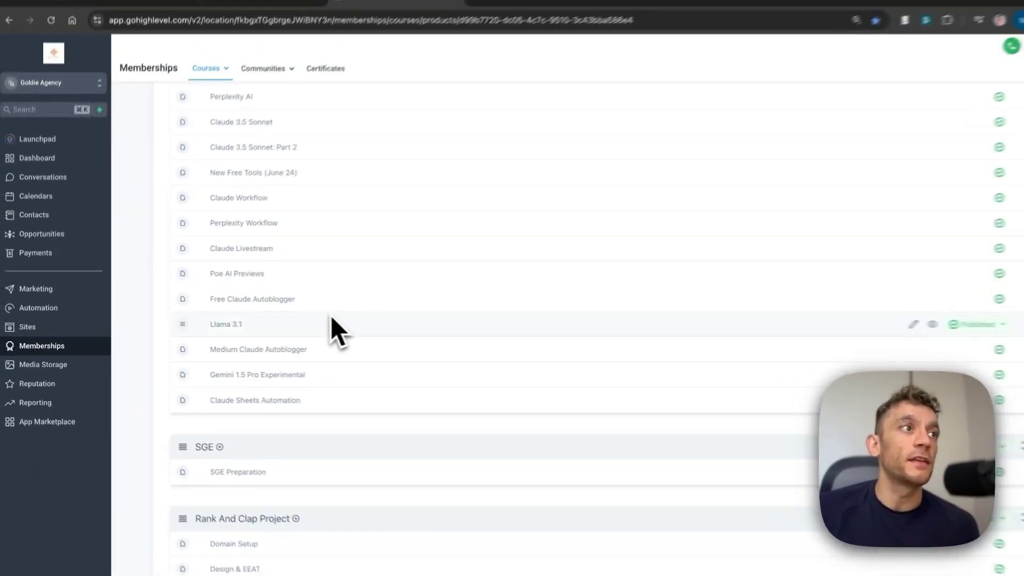
scroll(329, 320, "down", 5)
key("super+f")
type("topical map")
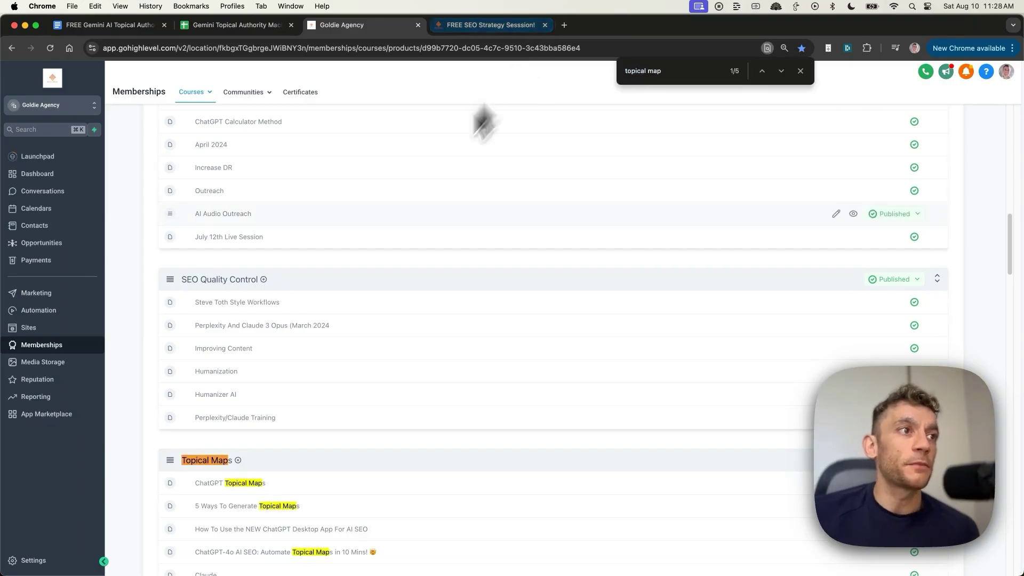
scroll(360, 226, "down", 4)
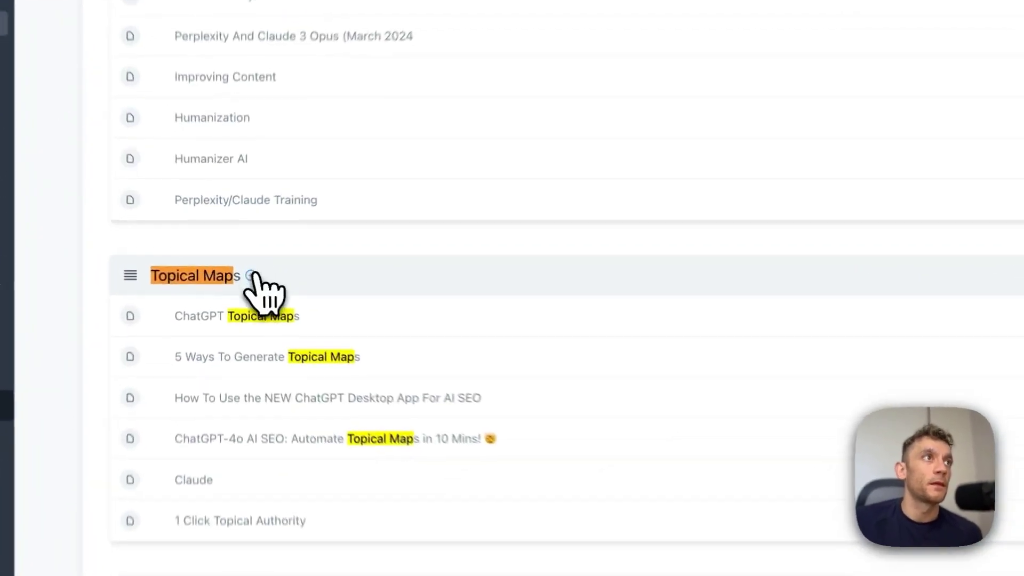
Add a lesson titled Gemini AI Assist to the Topical Maps section and set its status to Published.
left_click(237, 272)
type("Gemini AI Assit")
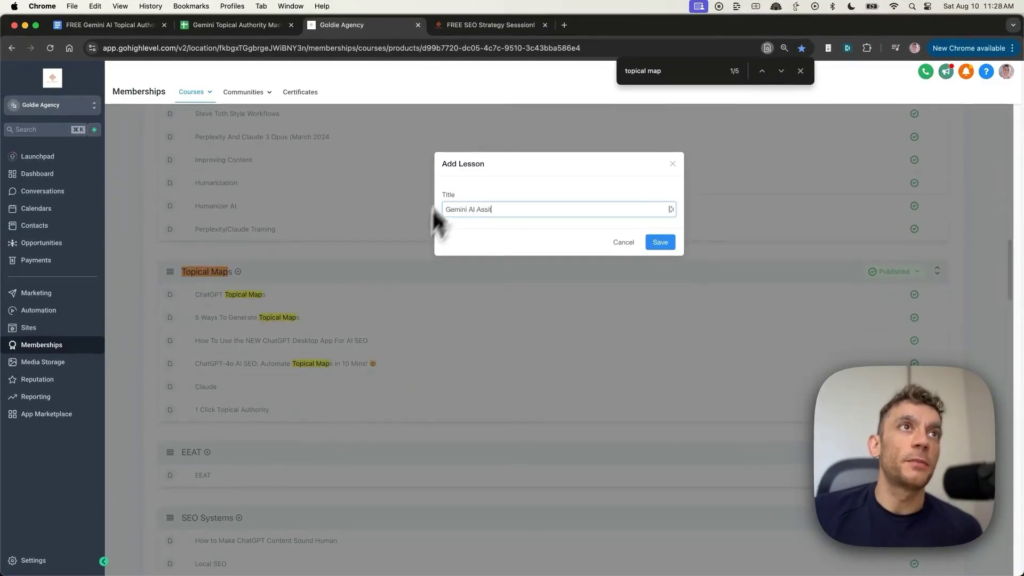
key("BackSpace")
type("st")
left_click(659, 242)
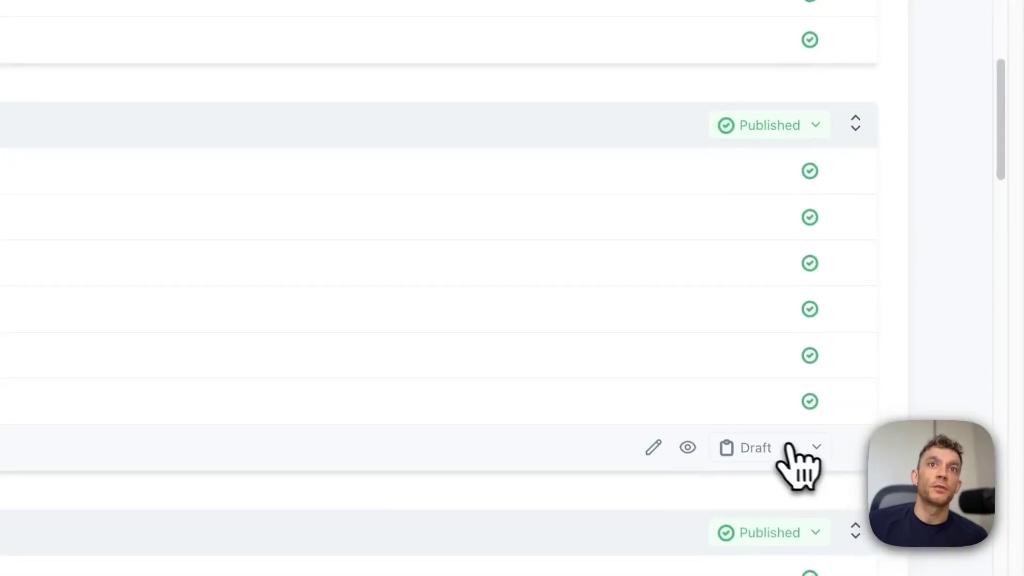
left_click(784, 447)
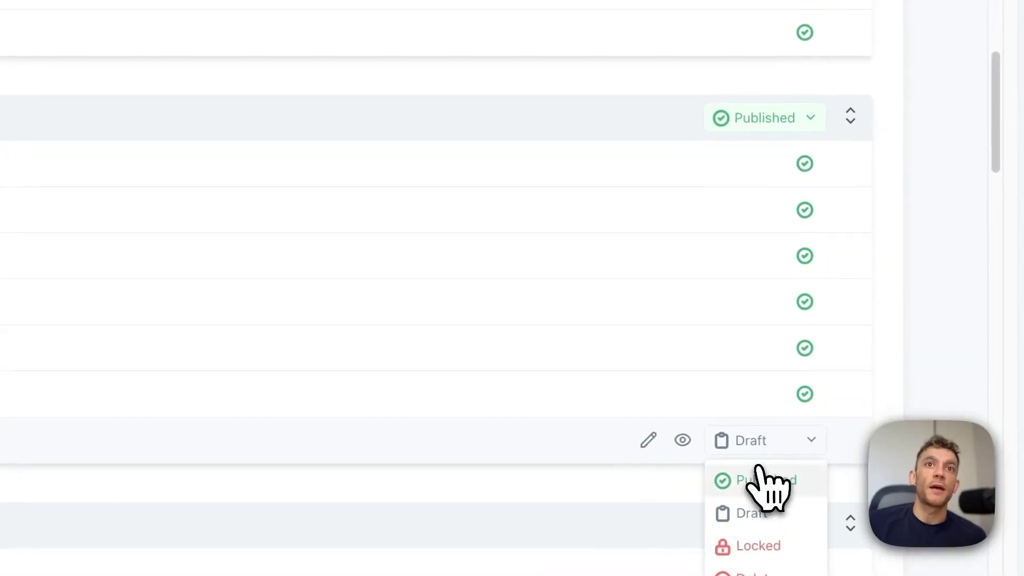
left_click(649, 440)
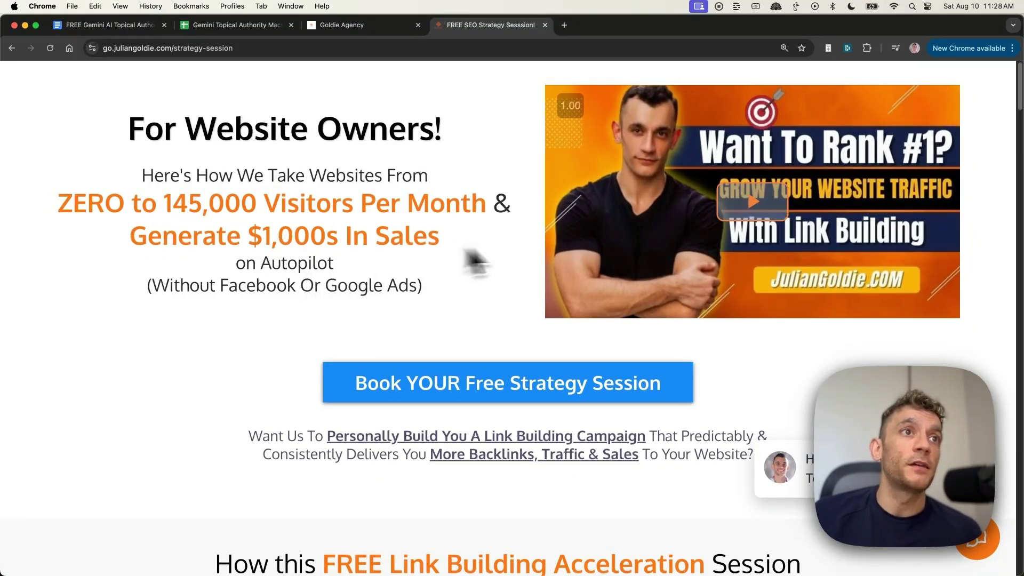
Review the FREE SEO Strategy Session page, including how the link building acceleration session will grow the business.
scroll(478, 258, "down", 5)
scroll(506, 297, "down", 3)
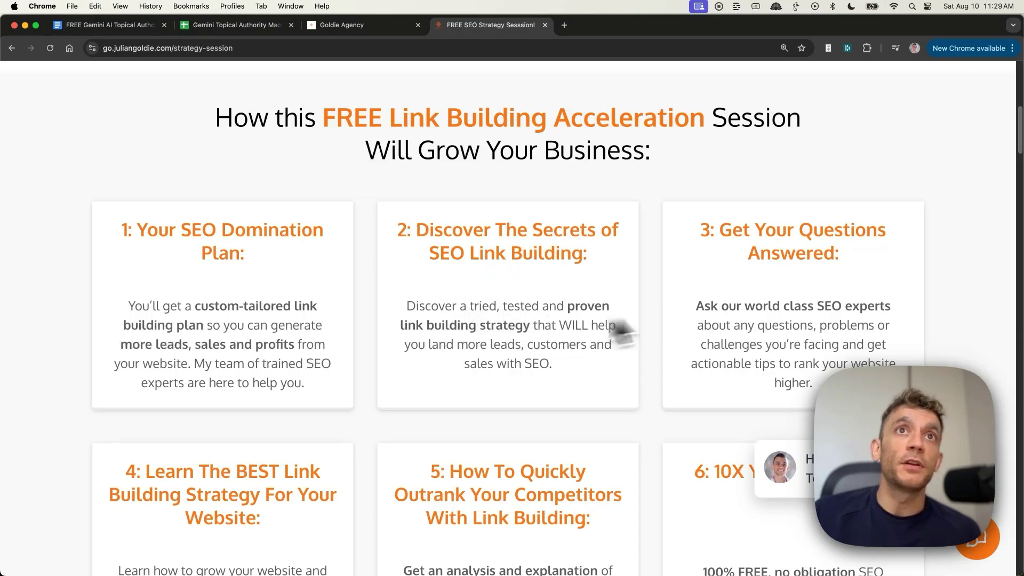
scroll(702, 315, "down", 3)
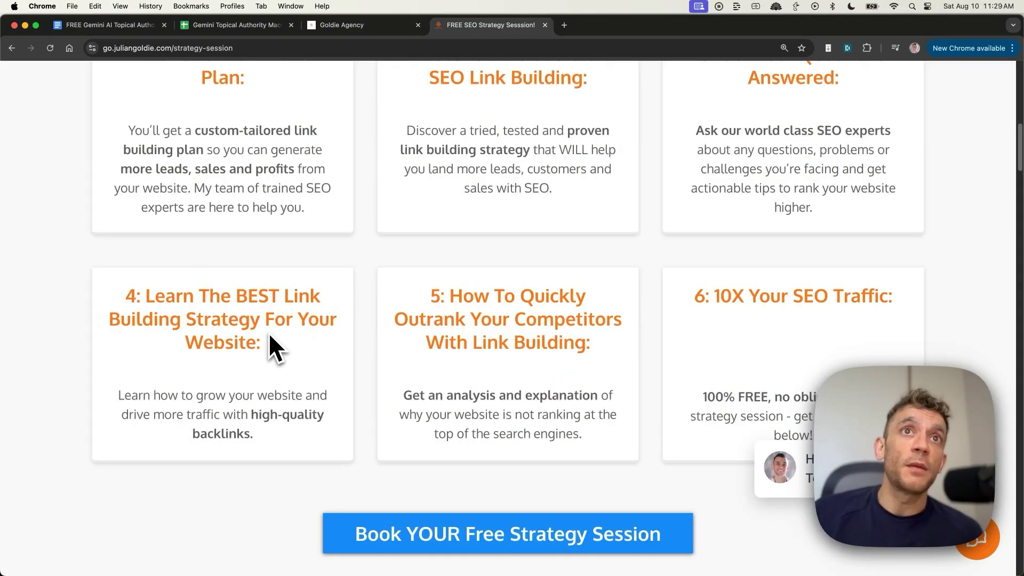
scroll(293, 312, "up", 3)
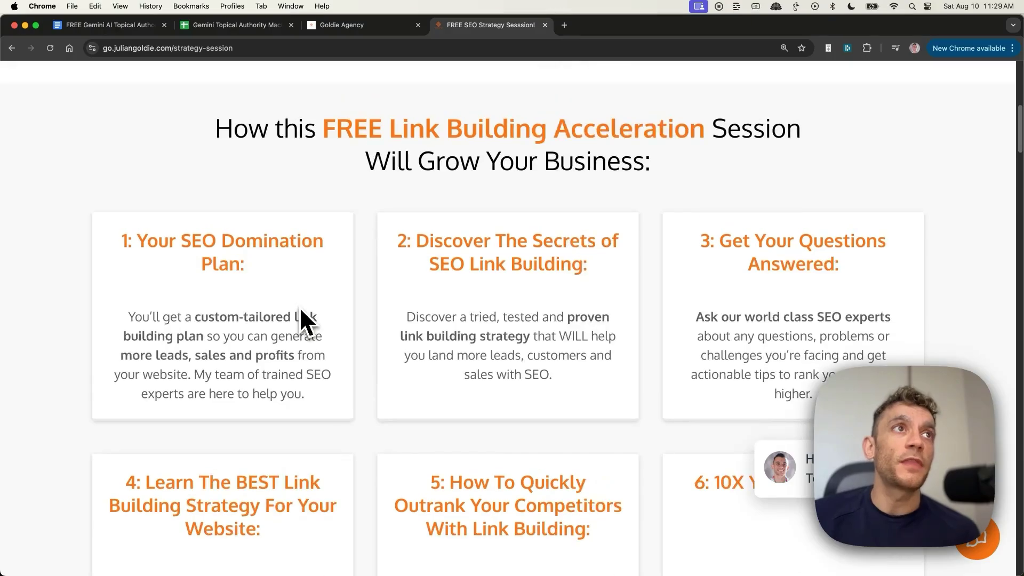
scroll(300, 315, "up", 7)
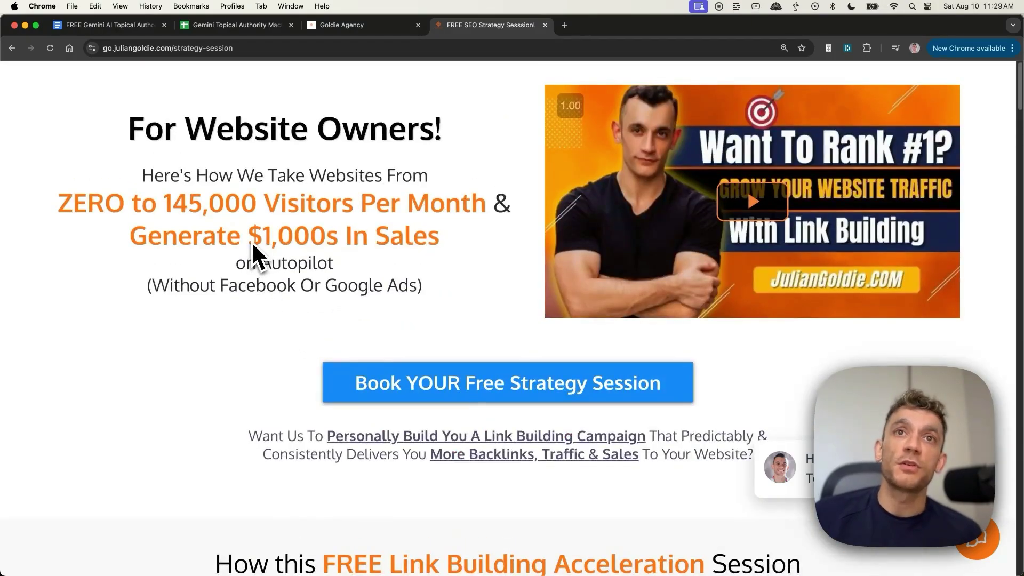